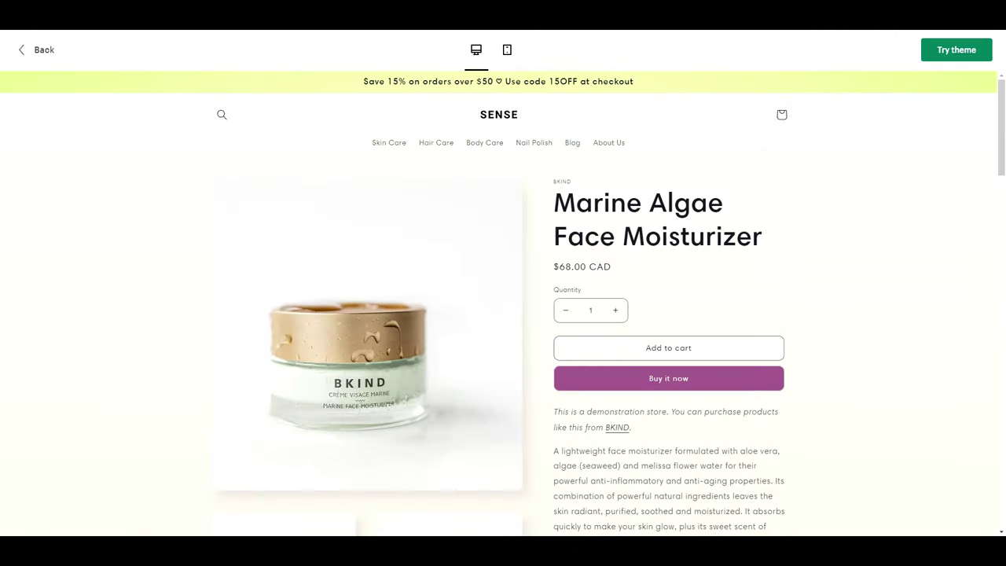
Scroll down the Marine Algae Face Moisturizer demo page in the theme preview.
drag(1002, 160, 993, 224)
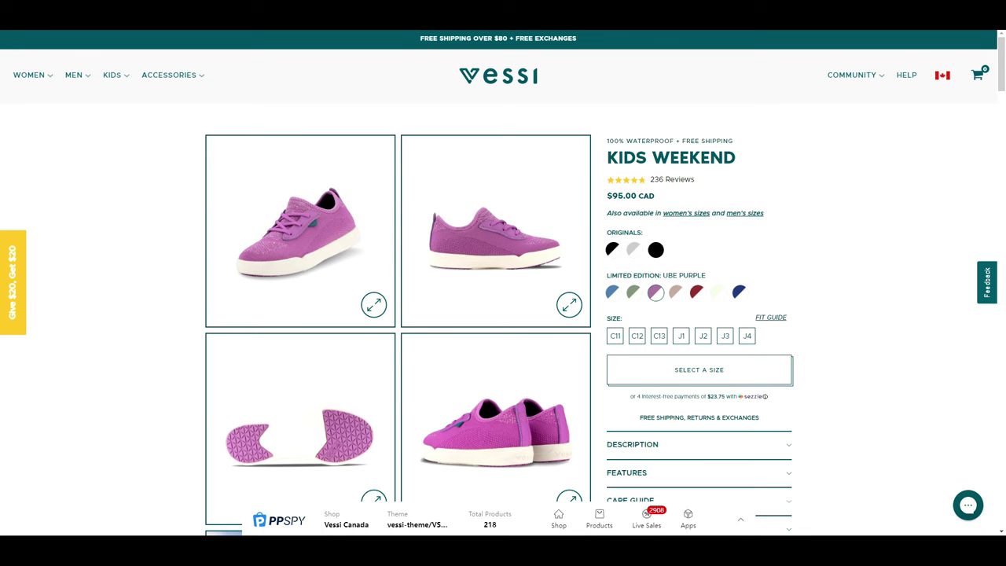
Expand and collapse the Description, Features, Care Guide and Free Shipping & Returns sections on the Kids Weekend page.
scroll(864, 440, down, 2)
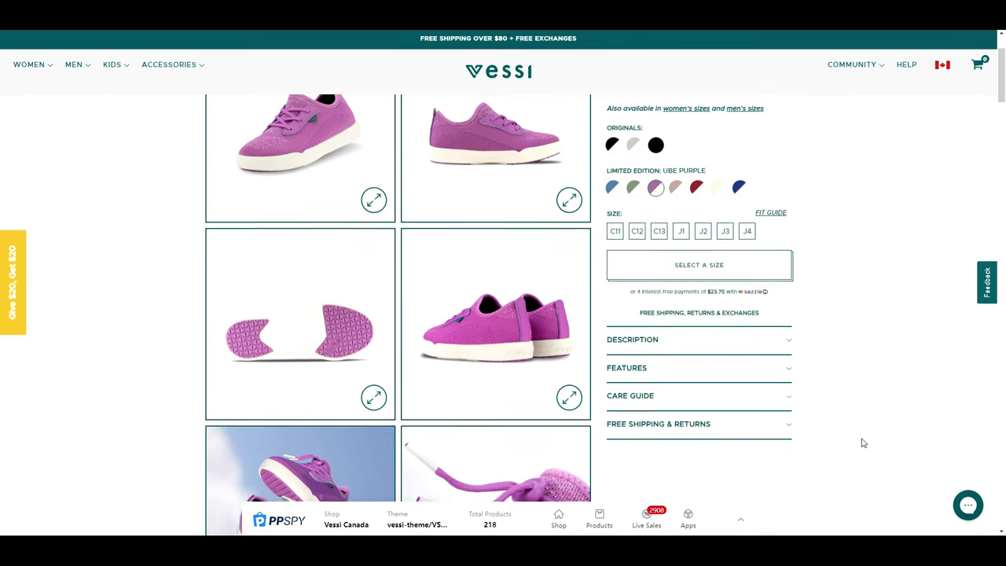
click(775, 290)
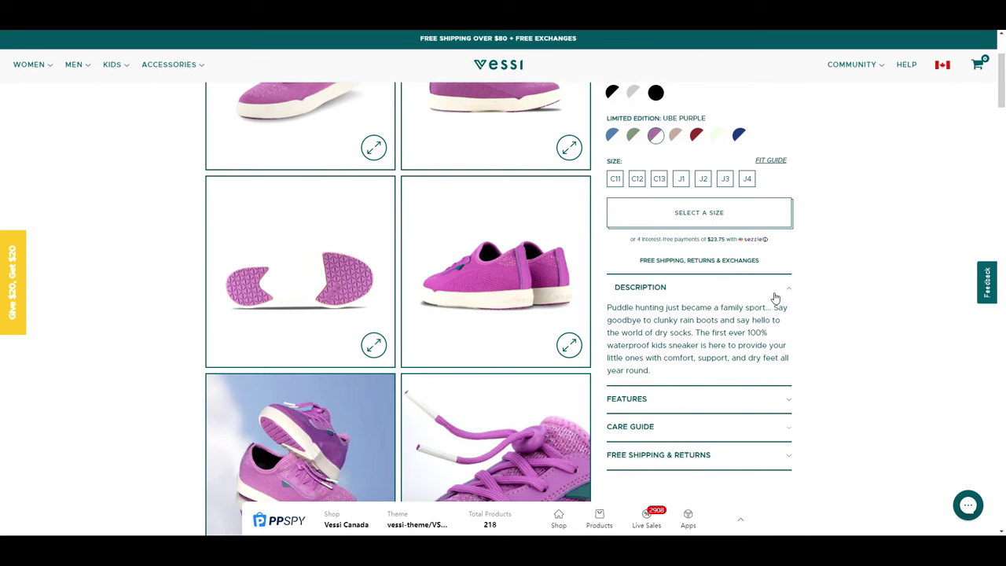
click(755, 315)
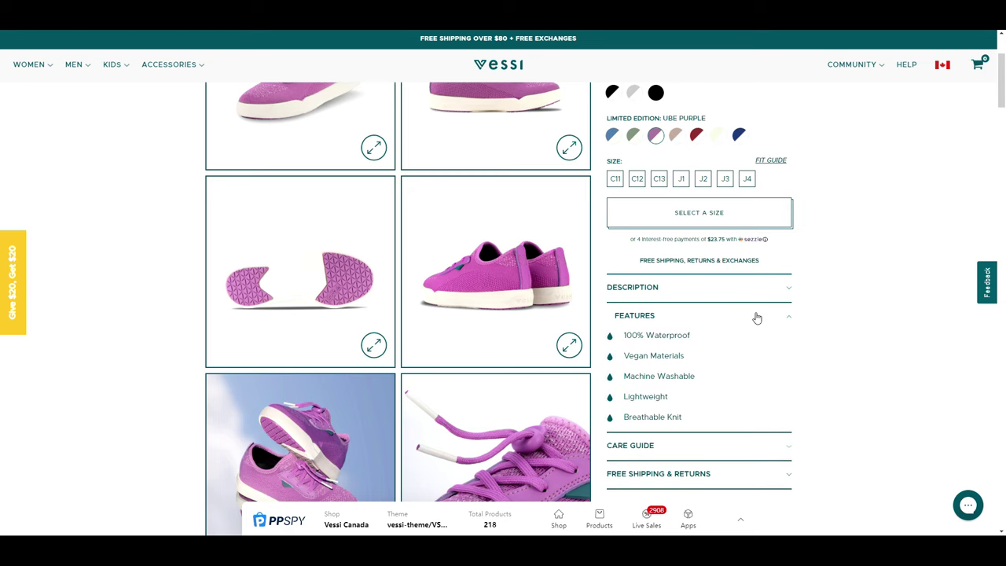
click(756, 315)
click(750, 343)
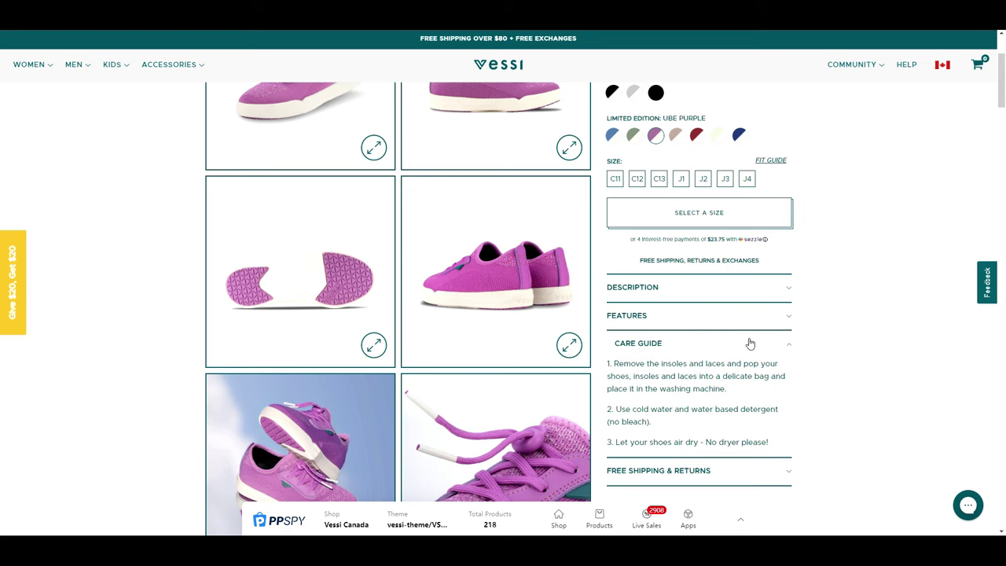
click(750, 344)
click(742, 372)
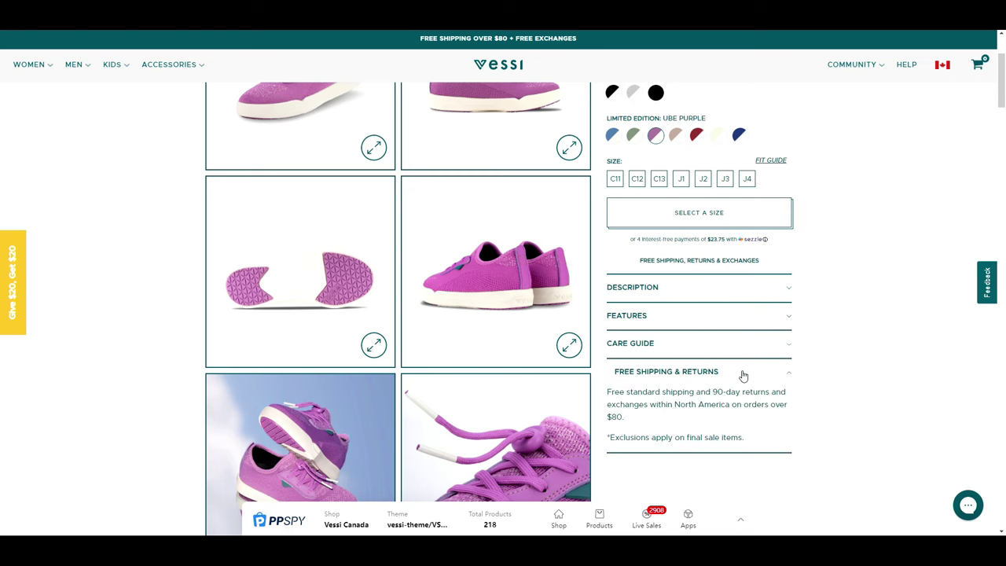
click(744, 374)
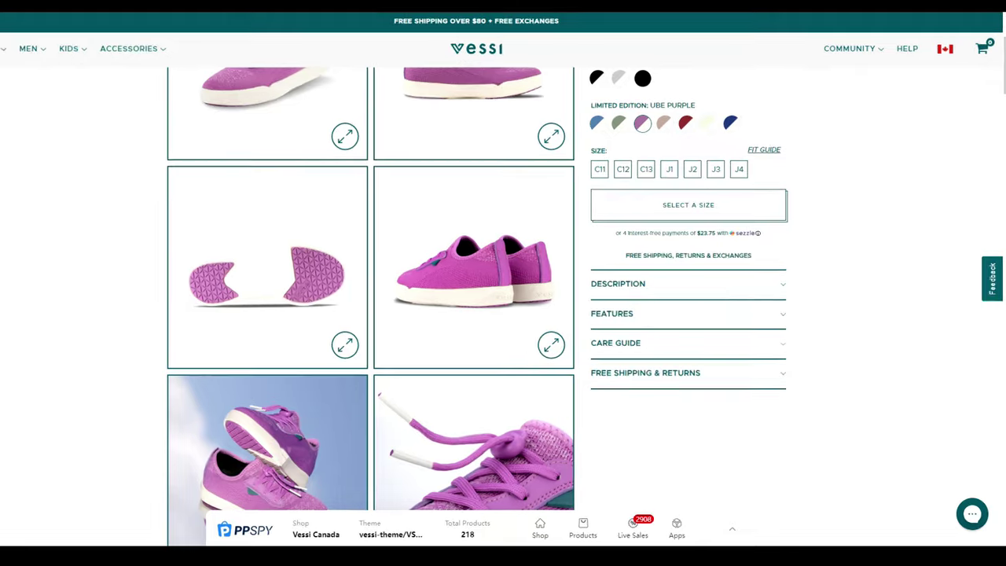
click(789, 295)
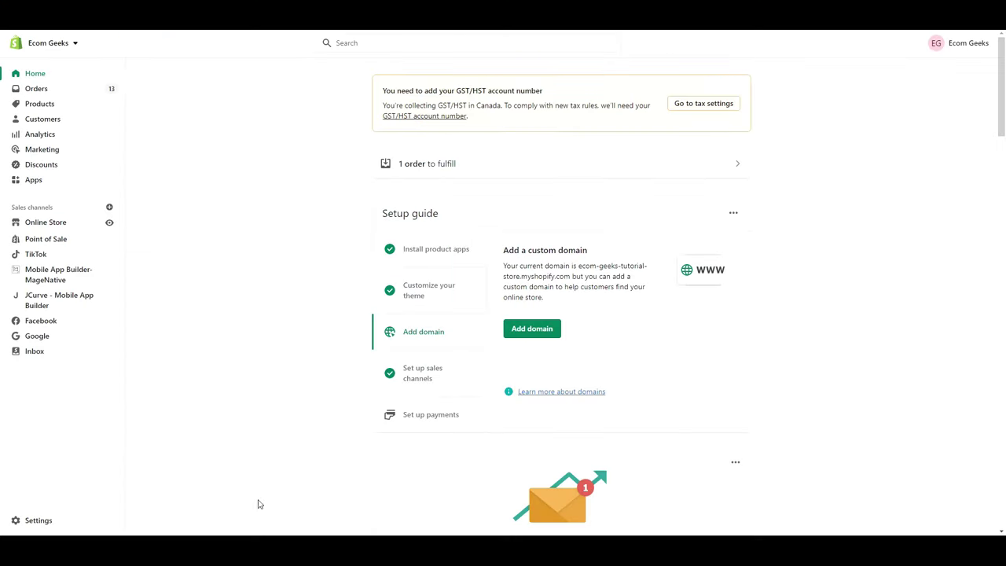
Begin a new product metafield definition named 'Materials' with Text content type.
click(68, 522)
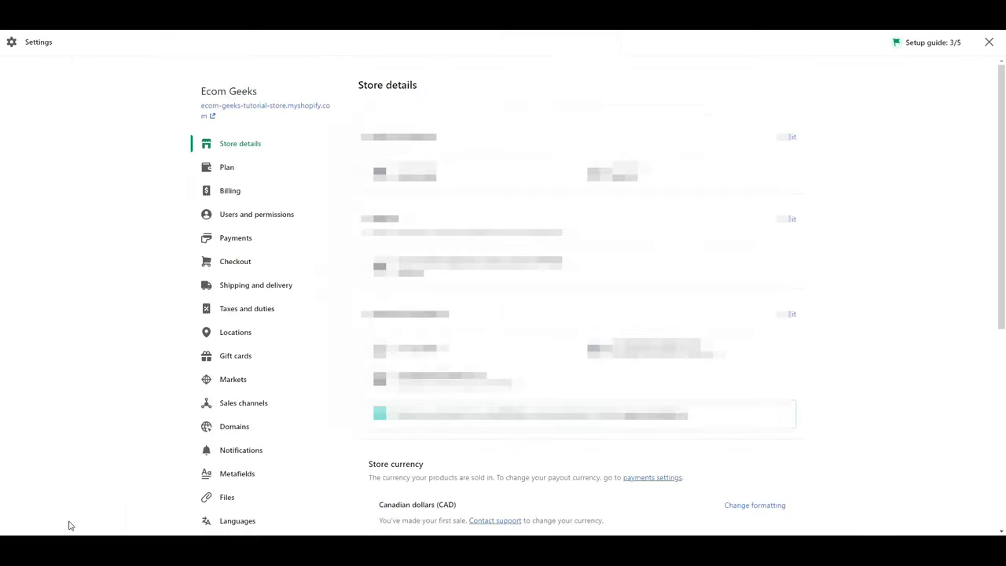
click(234, 482)
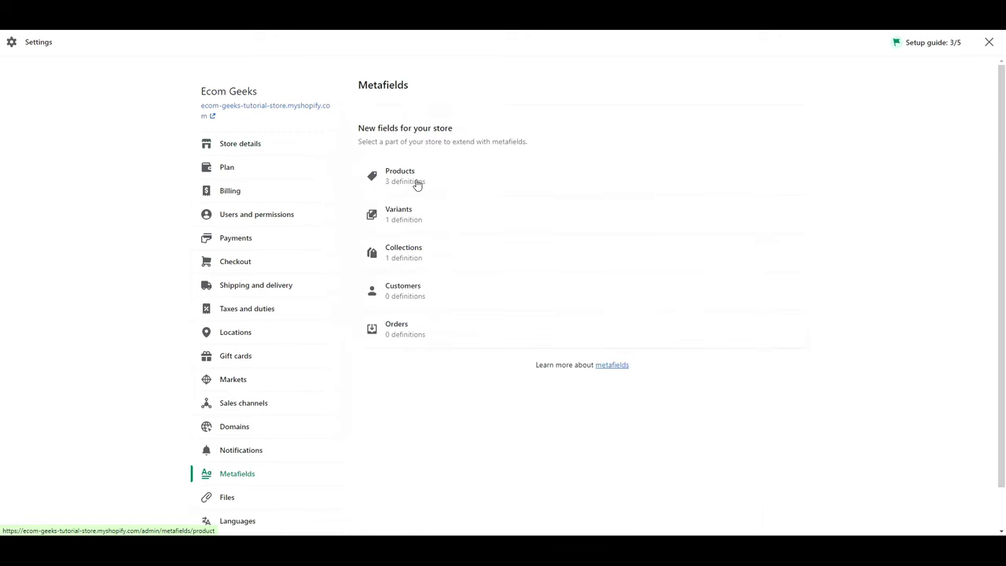
click(417, 184)
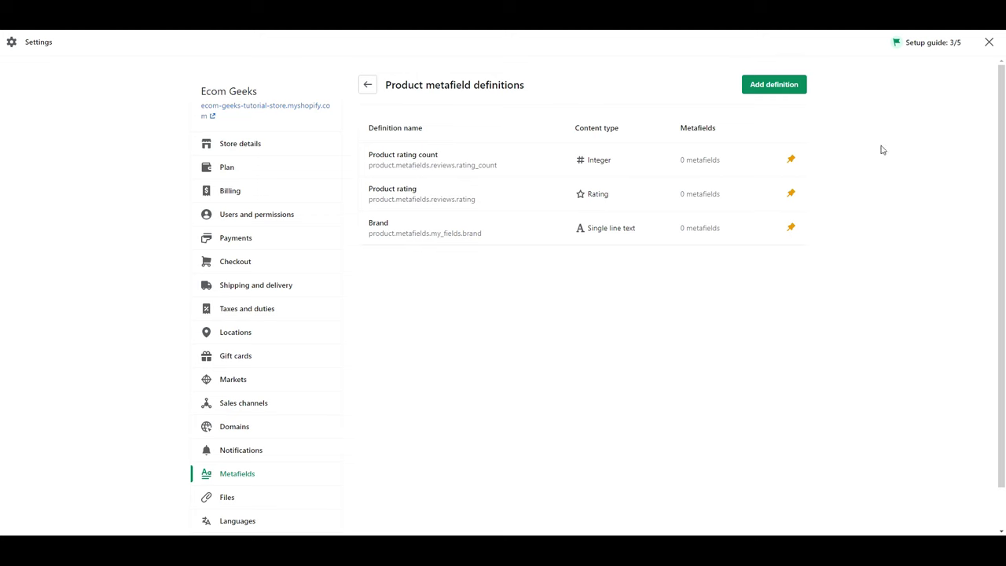
click(794, 89)
text(Ma)
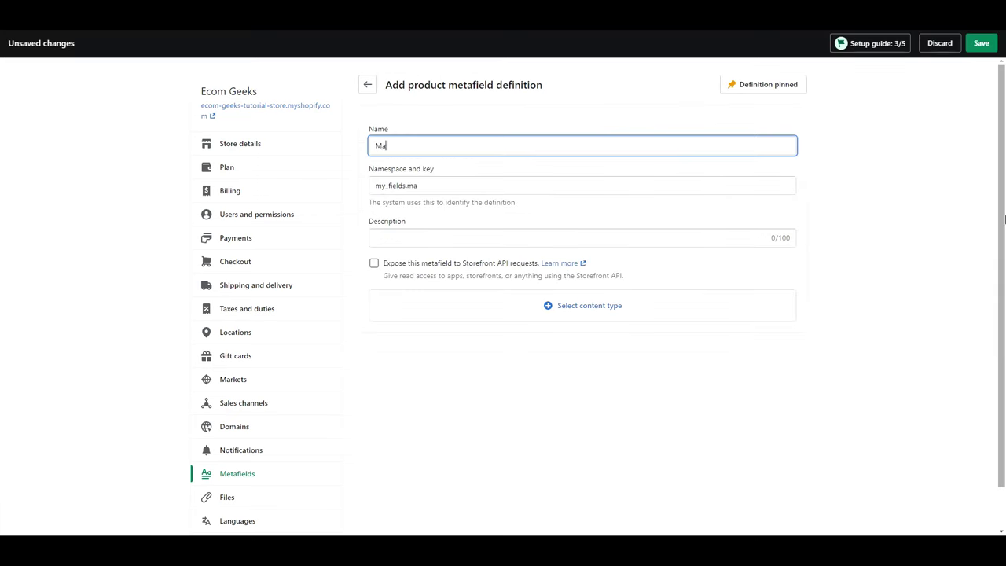
text(terials)
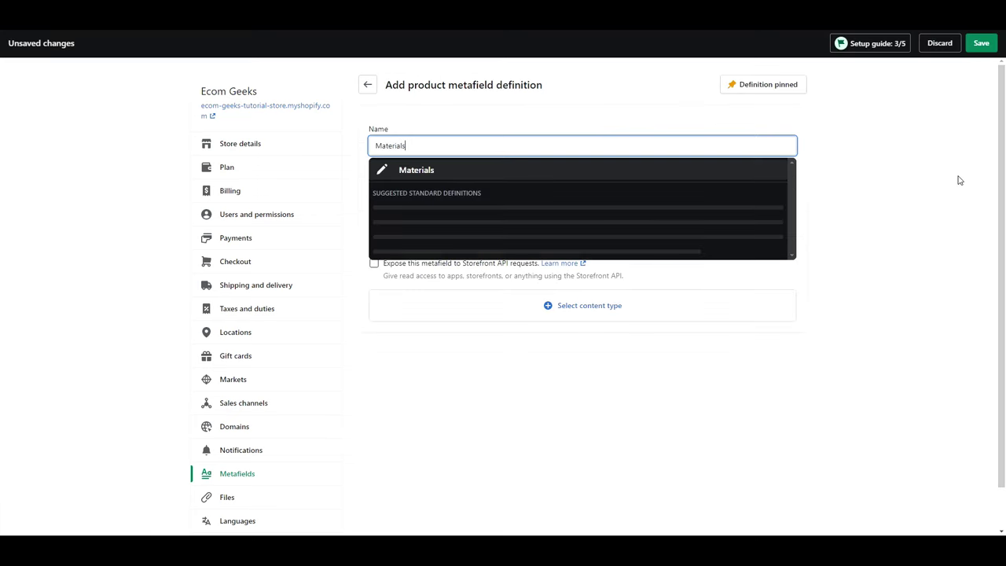
click(936, 205)
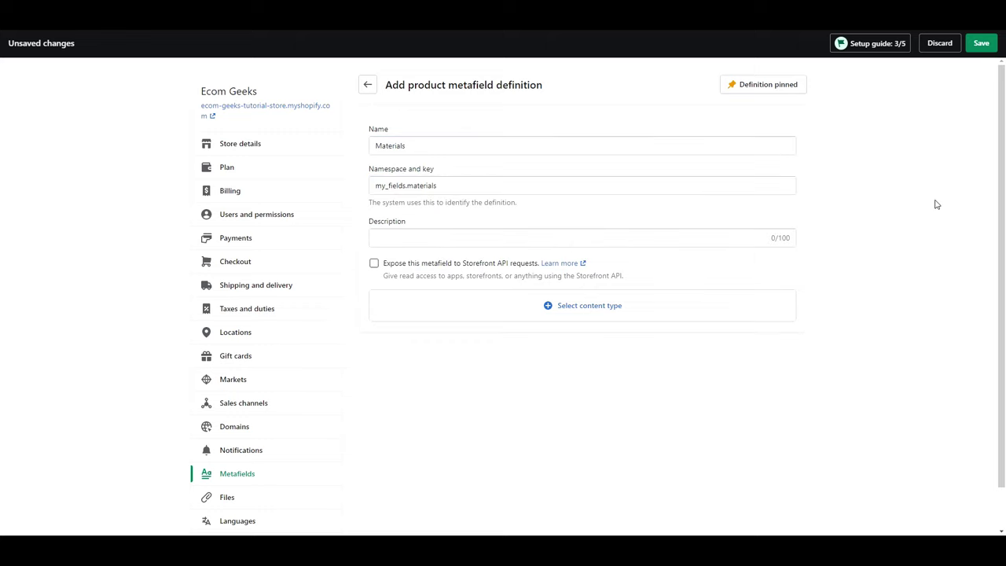
click(578, 309)
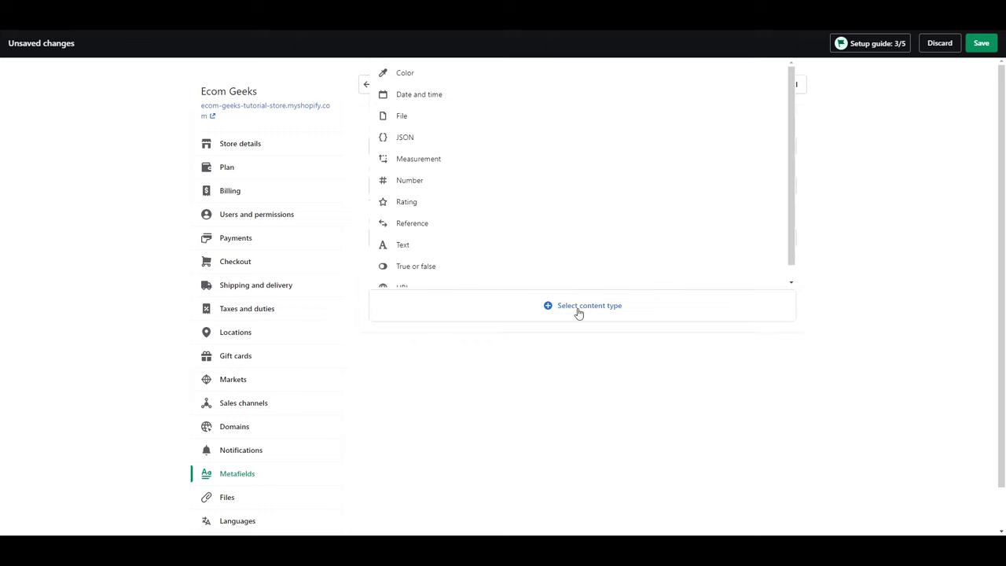
click(437, 250)
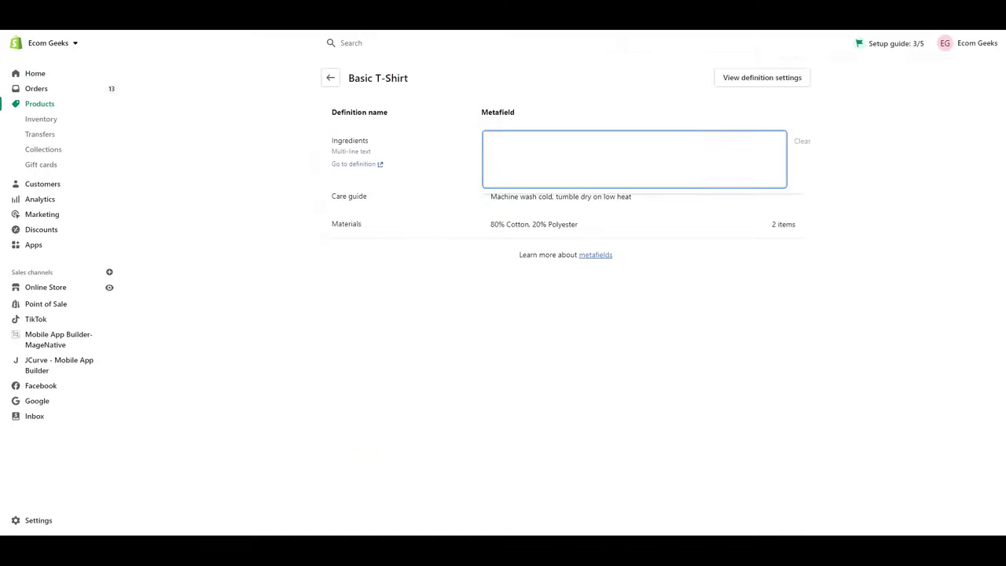
Enter 'Eggs' and 'Butter' as separate Ingredients list items, then add a third item.
text(Eggs, sugar, butter,)
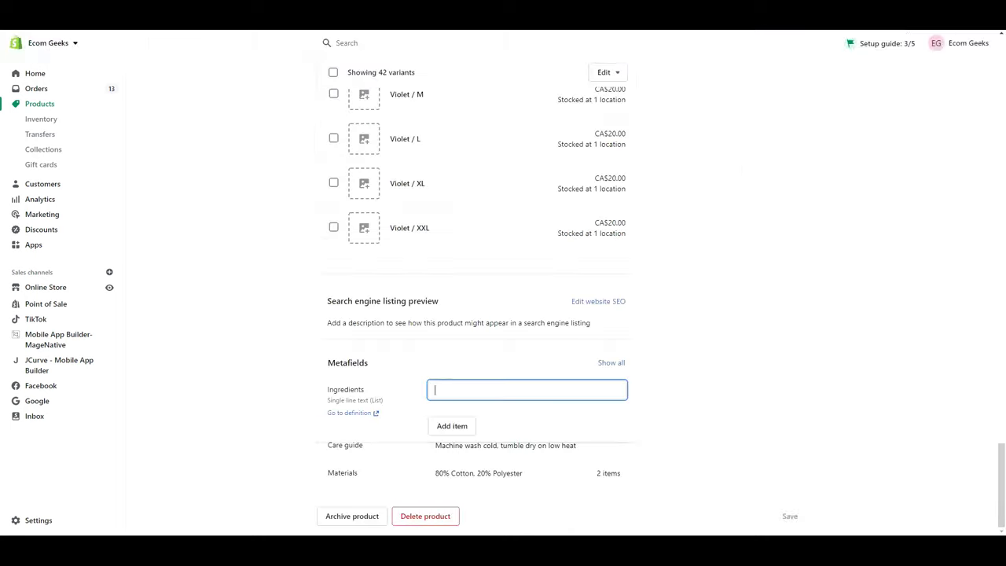
text(Eggs)
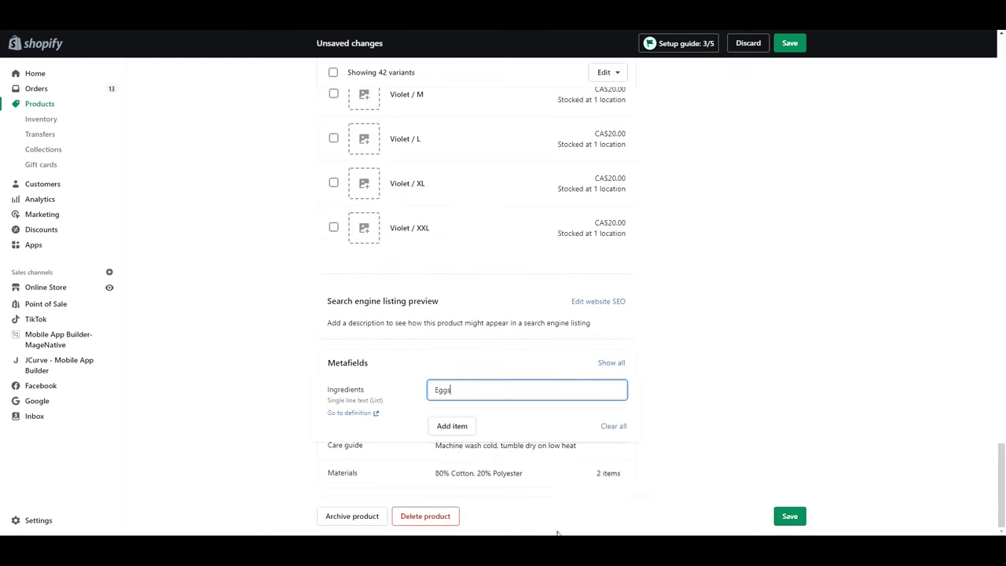
key(Return)
text(Butt)
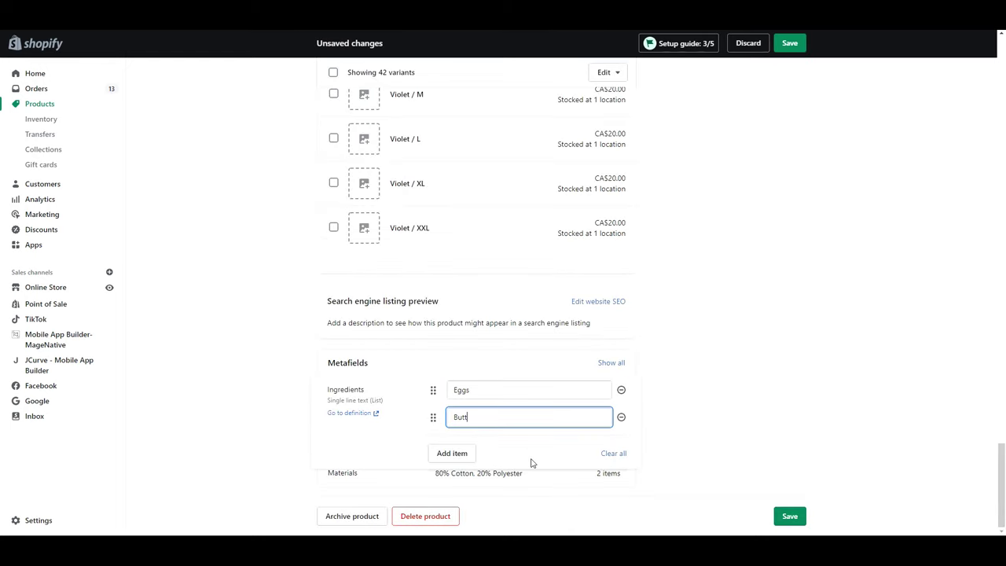
text(er)
click(454, 459)
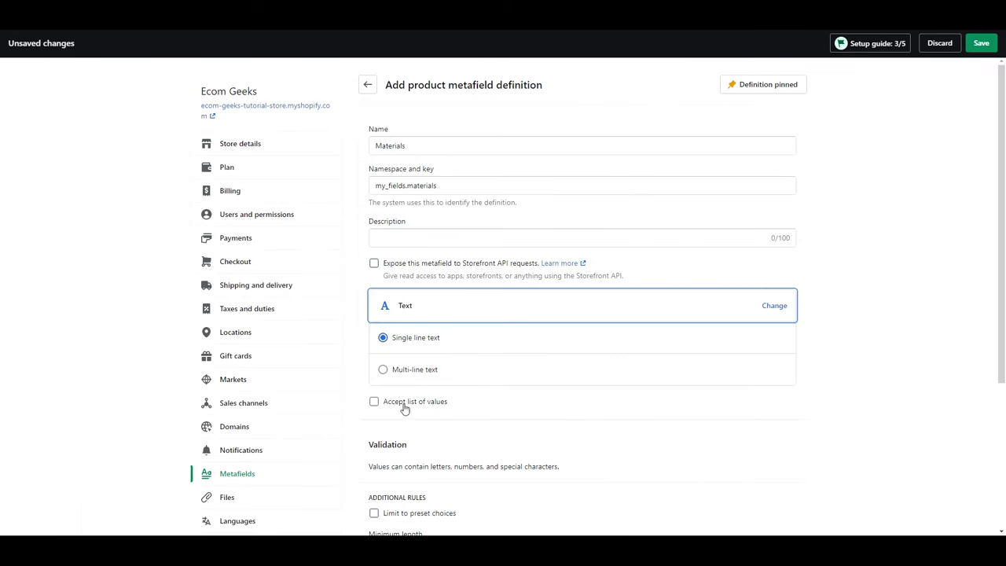
Save Materials as a list of single-line text, then add and save the standard Care guide definition.
click(374, 404)
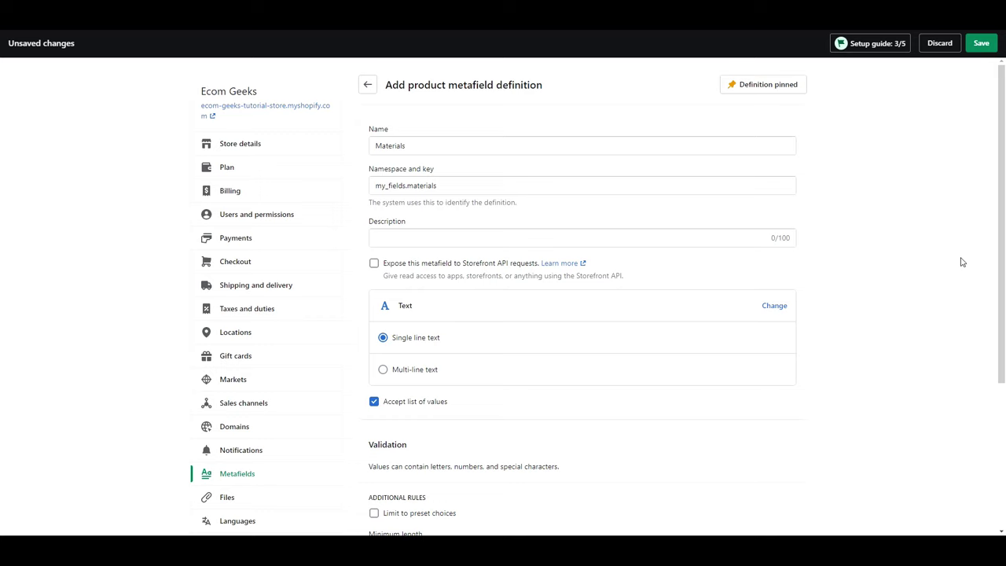
click(980, 44)
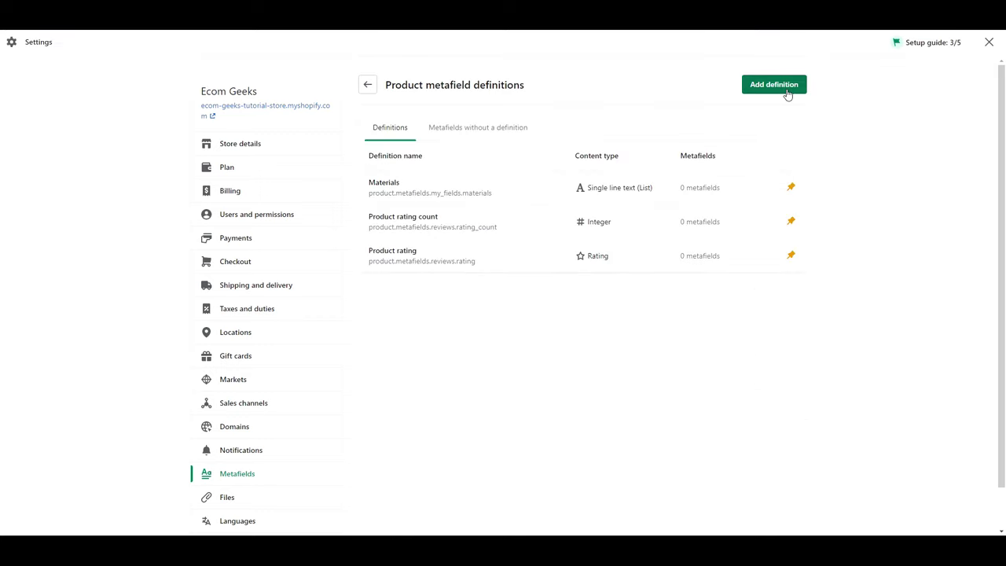
click(786, 90)
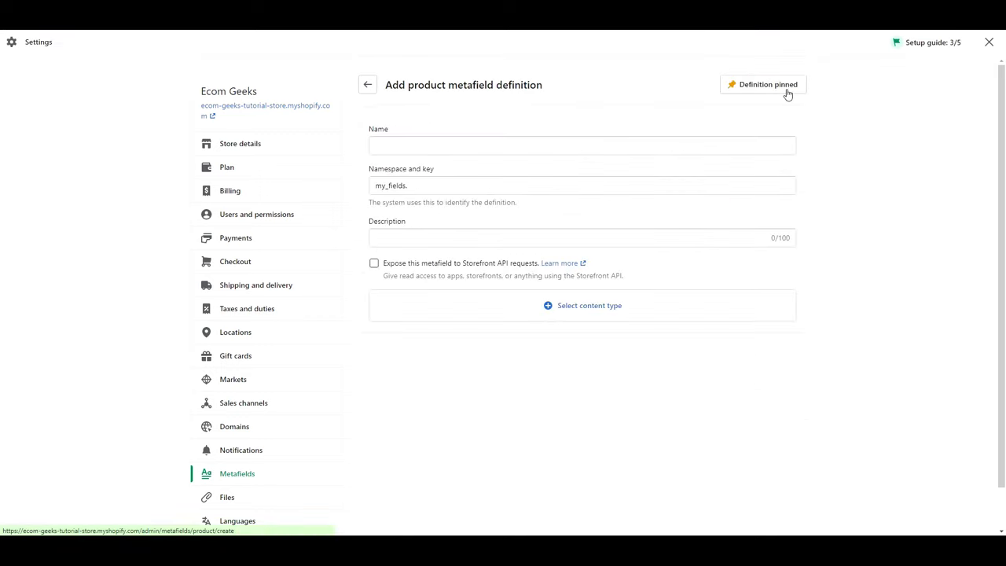
click(793, 146)
text(Care)
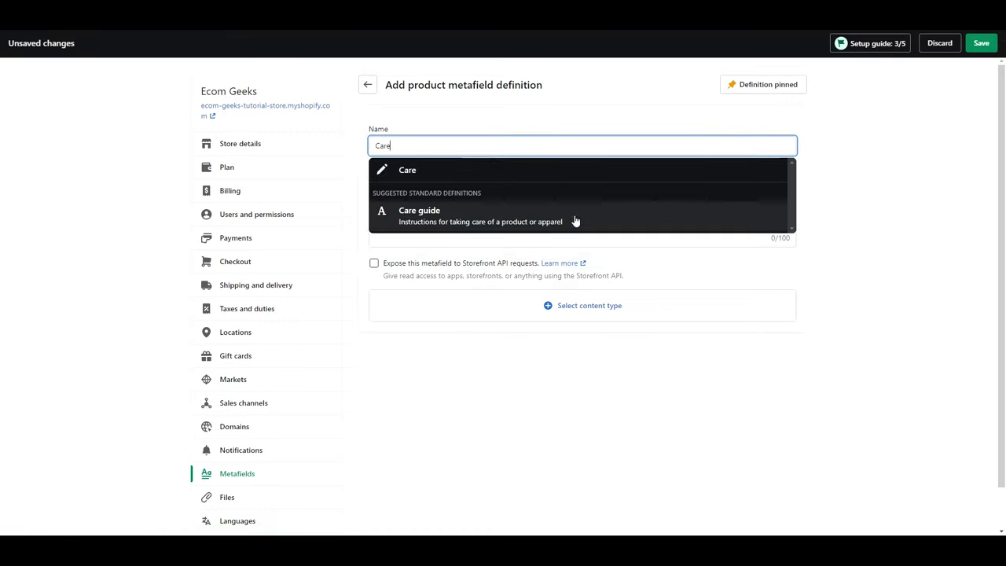
click(411, 221)
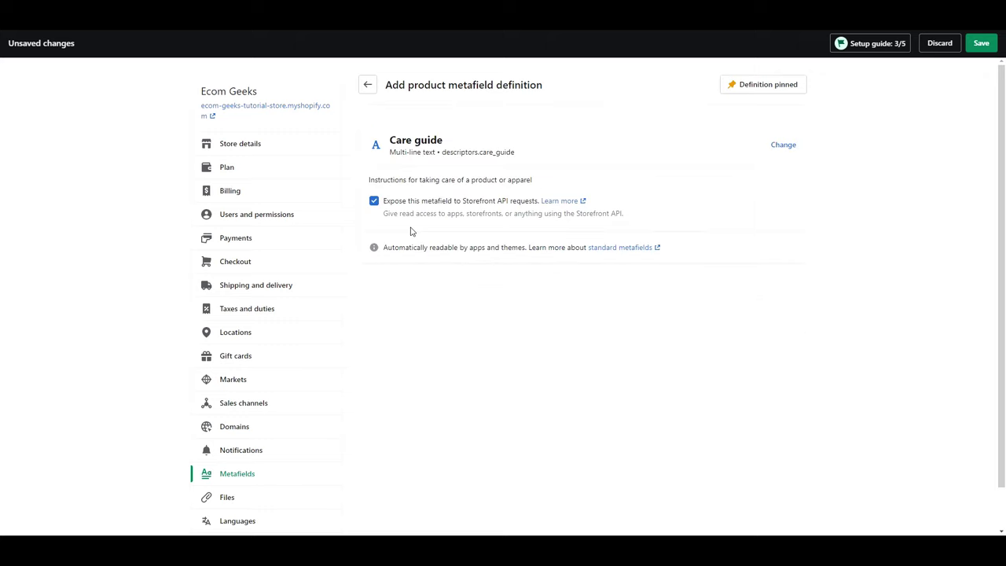
click(983, 48)
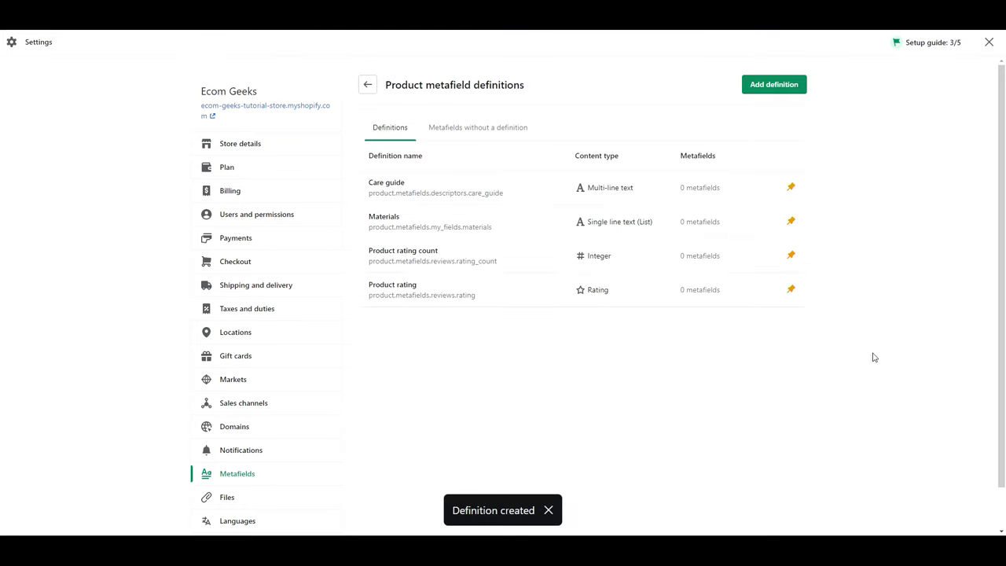
click(791, 94)
Save a product metafield definition named Description with multi-line text content.
click(596, 147)
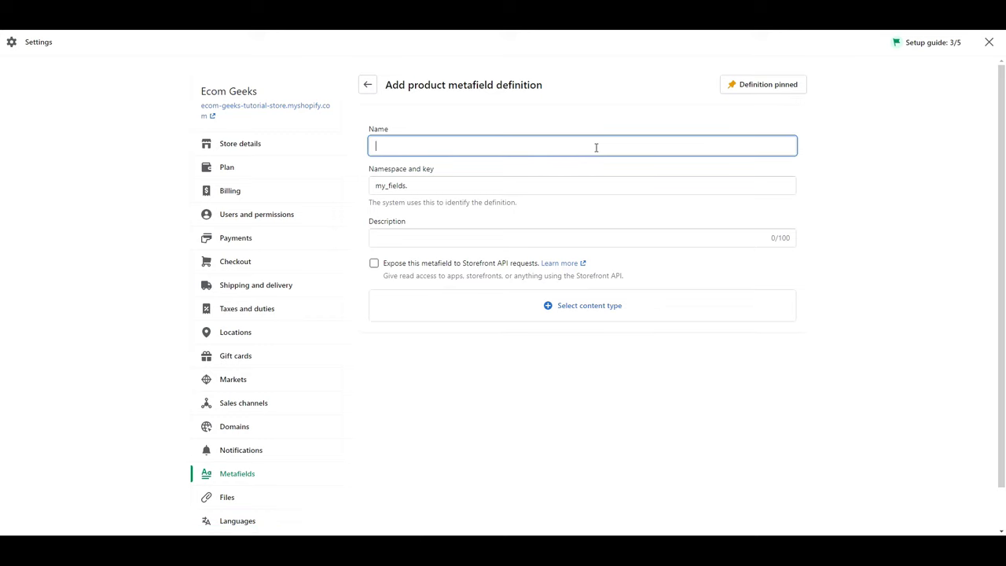
text(DF)
text(sc)
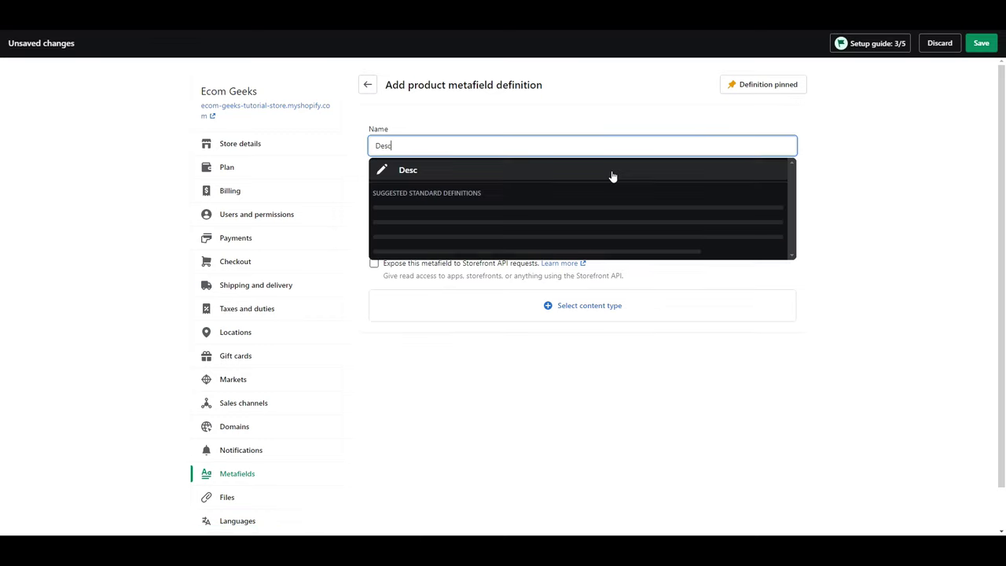
text(ription)
click(692, 425)
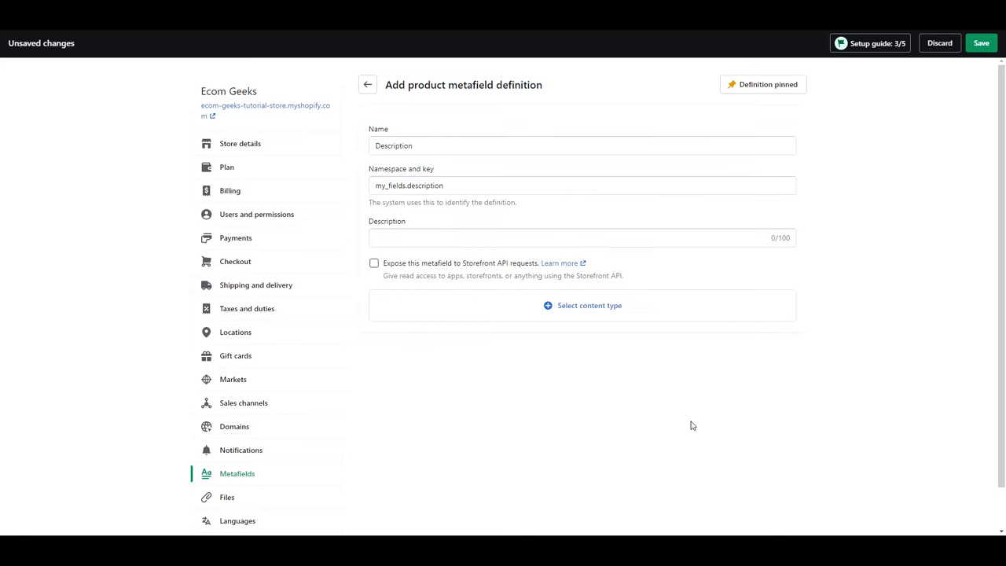
click(581, 318)
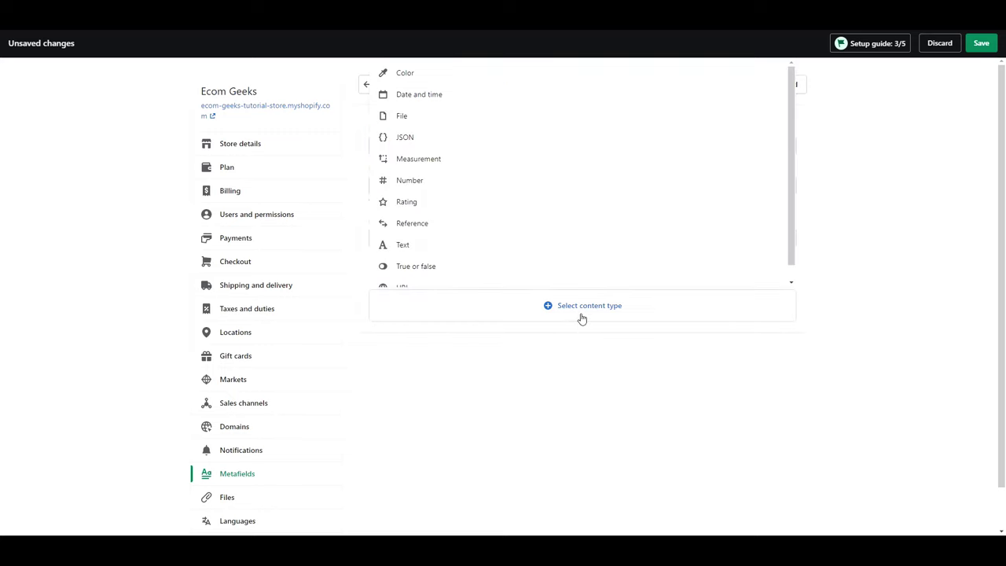
click(428, 254)
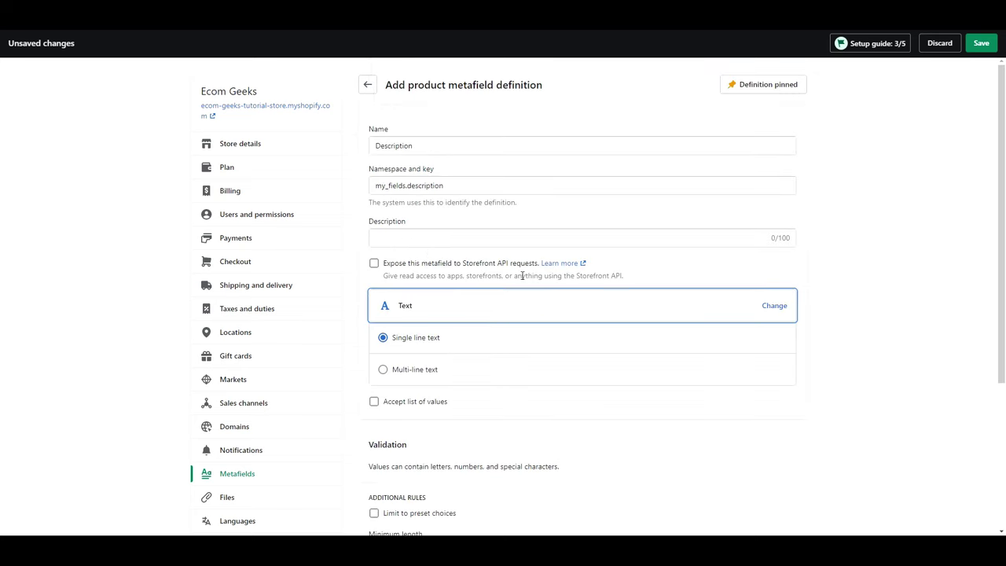
click(398, 374)
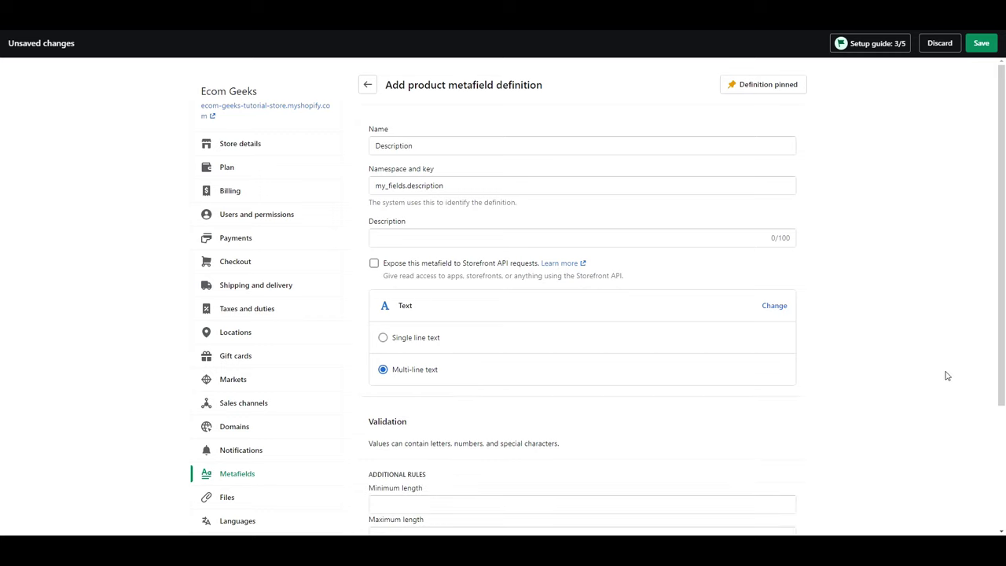
click(982, 47)
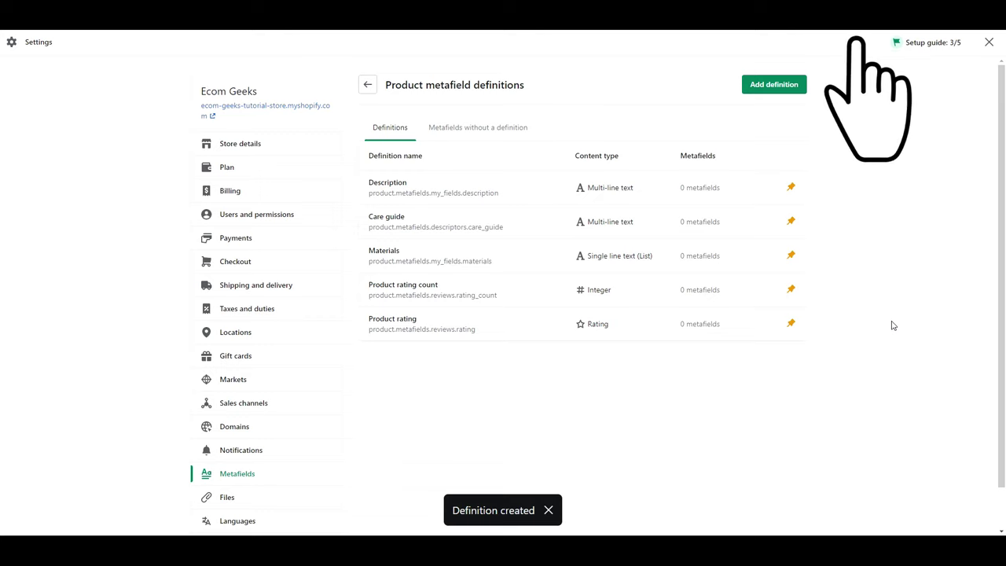
click(988, 43)
Open Basic T-Shirt and move its Lorem ipsum paragraph into the Description metafield.
click(30, 107)
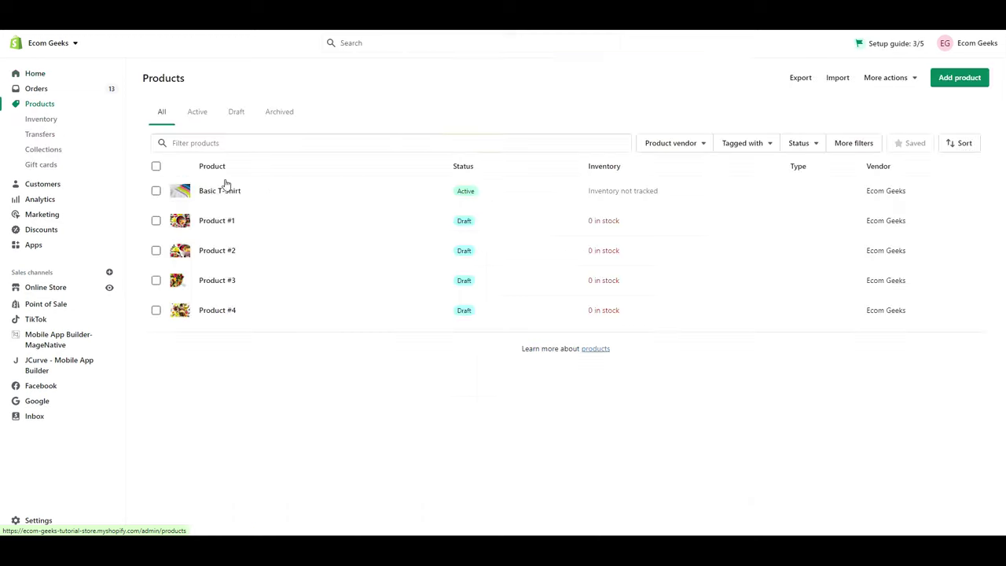
click(219, 191)
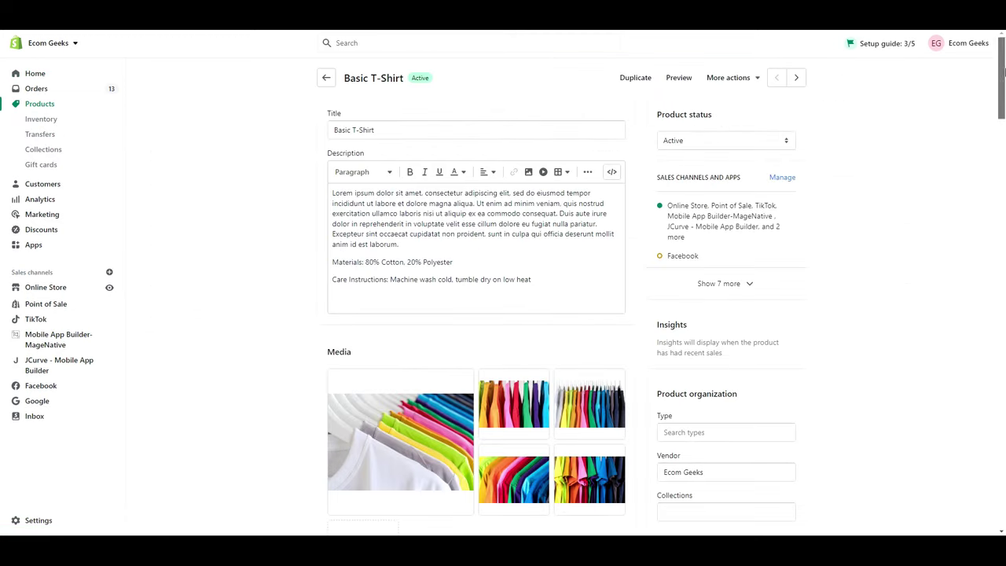
drag(1004, 72, 999, 507)
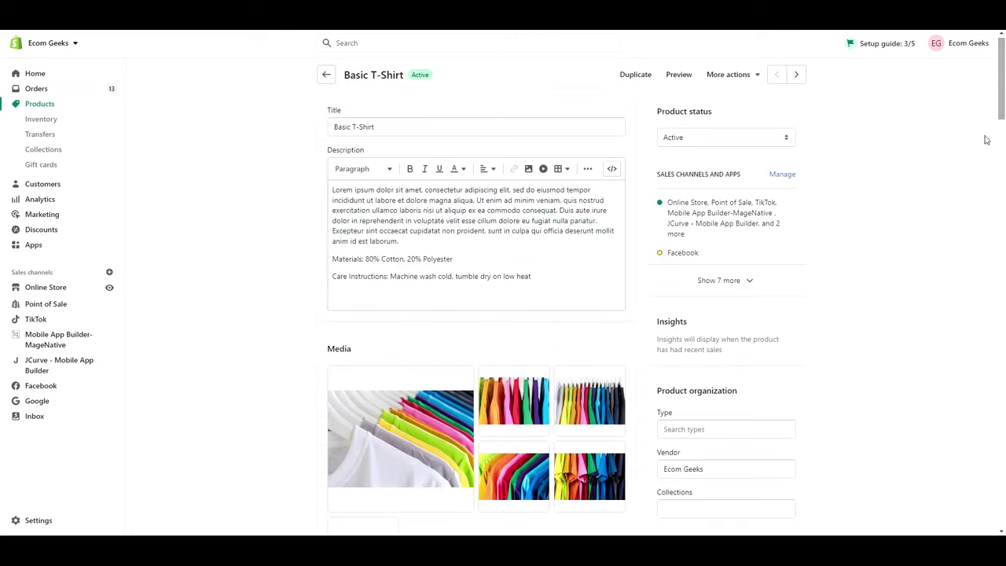
drag(332, 189, 550, 239)
key(BackSpace)
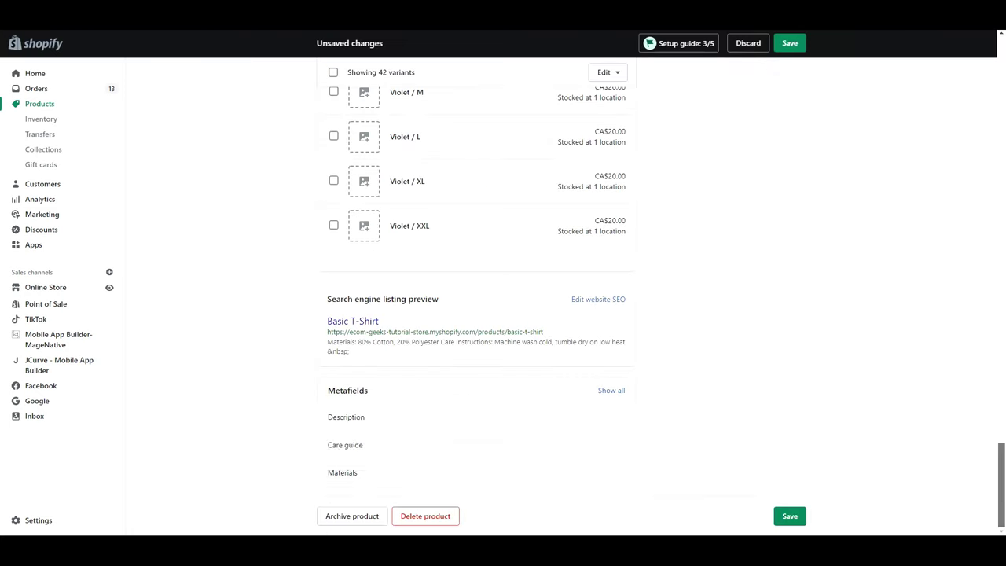
click(492, 417)
key(ctrl+v)
click(778, 429)
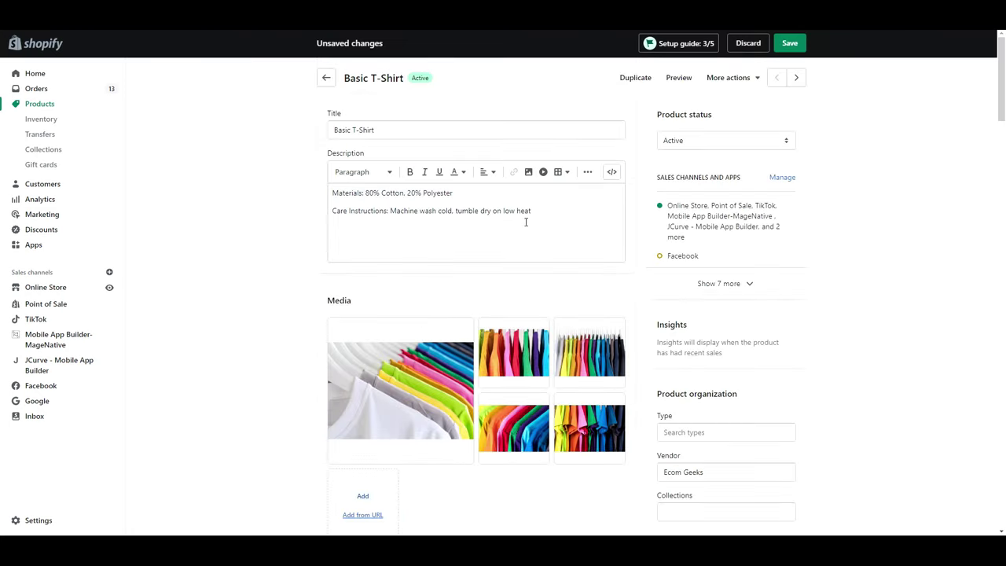
Move the care instructions line into the Care guide metafield.
drag(530, 210, 332, 210)
click(495, 443)
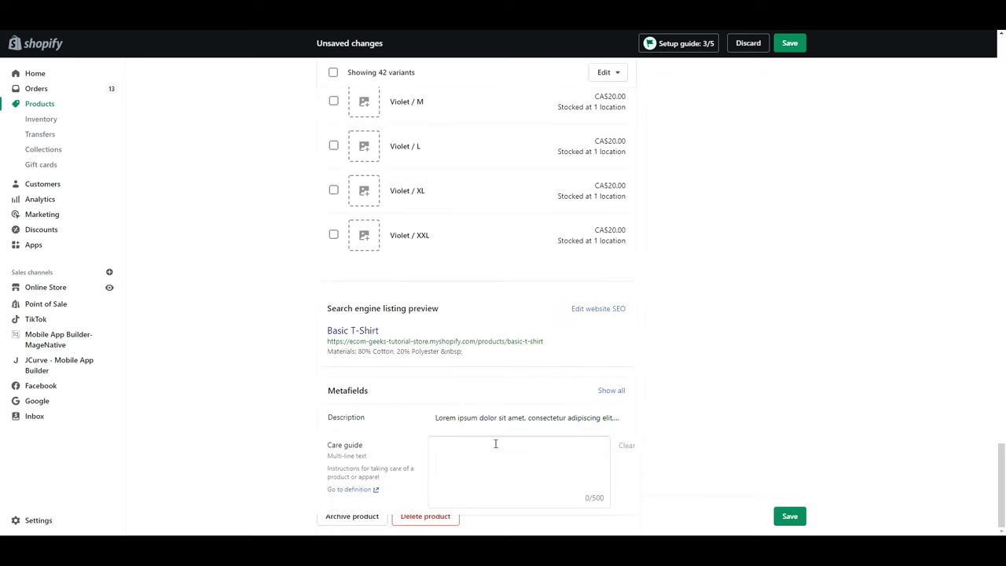
text(Machine wash cold, tumble dry on low heat)
click(791, 456)
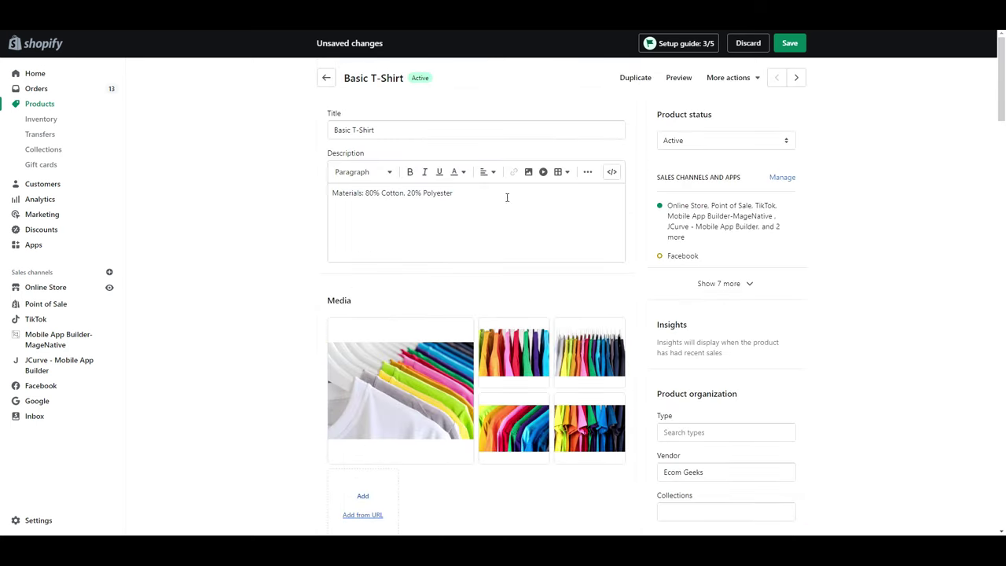
Paste the materials line into Materials, trimming the first entry to 80% Cotton.
drag(508, 195, 289, 177)
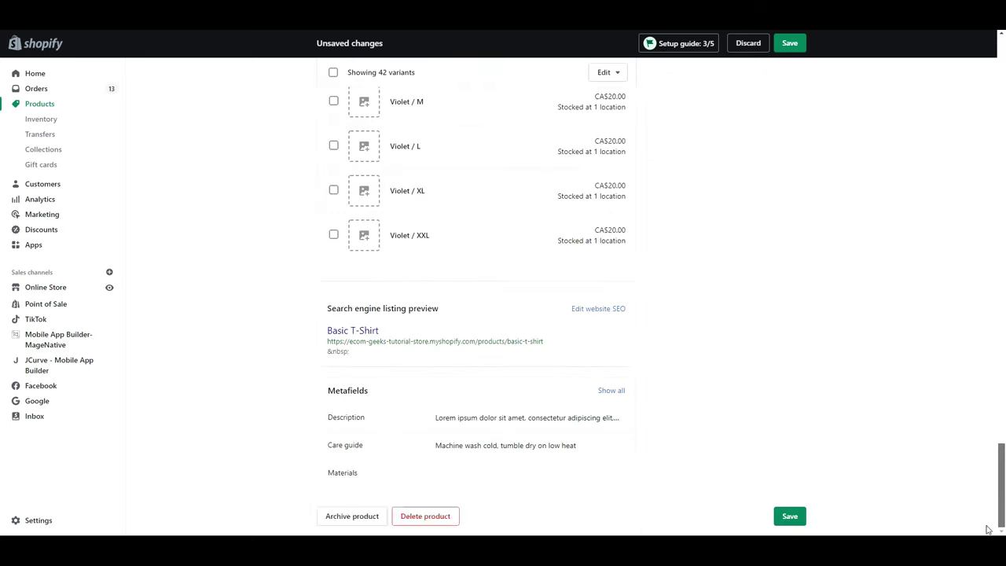
click(527, 472)
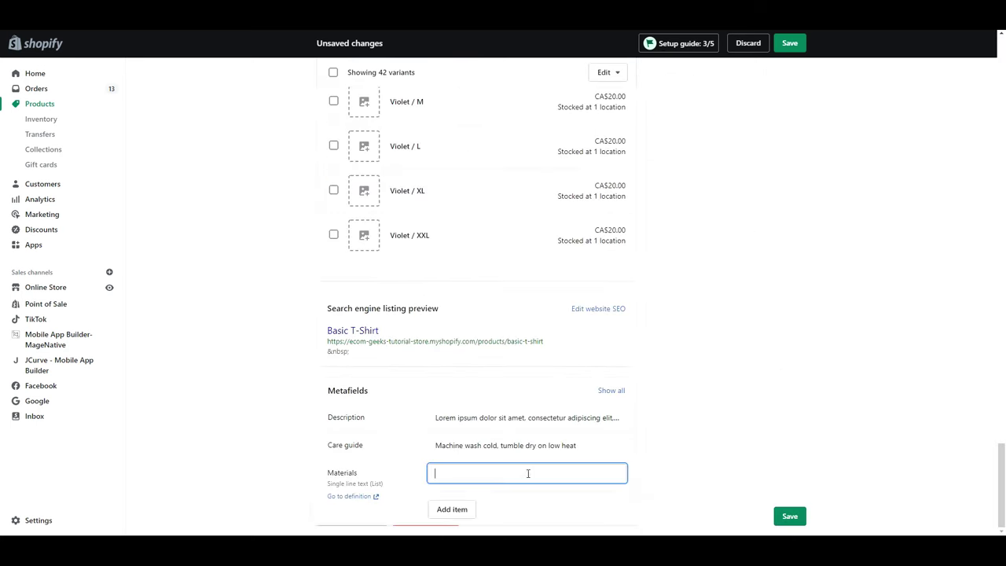
text(80% Cotton, 20% Polyester)
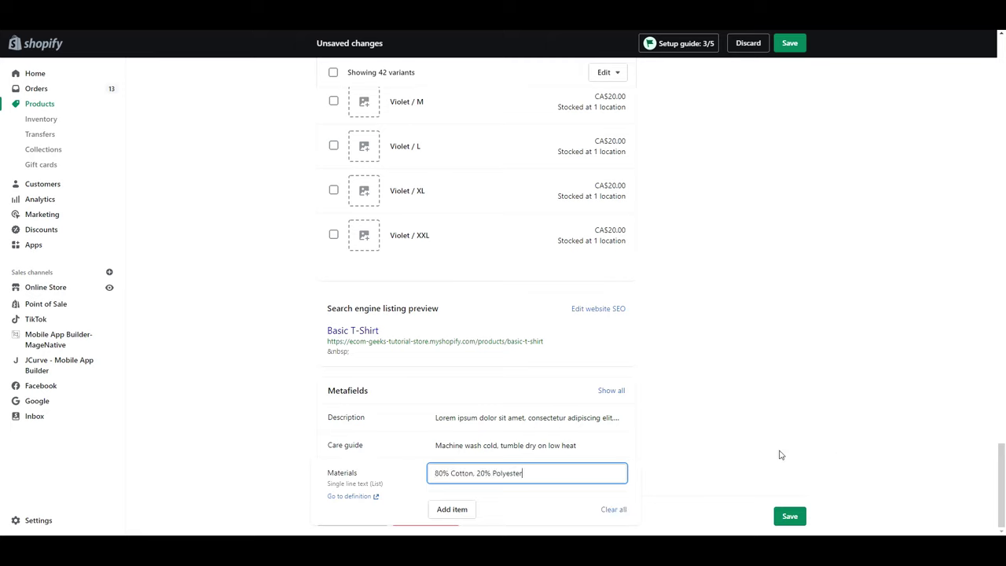
drag(535, 474, 477, 475)
key(ctrl+c)
key(BackSpace)
key(BackSpace)
Add 20% Polyester as a second Materials entry, remove empty entries, and save the product.
click(454, 511)
key(ctrl+v)
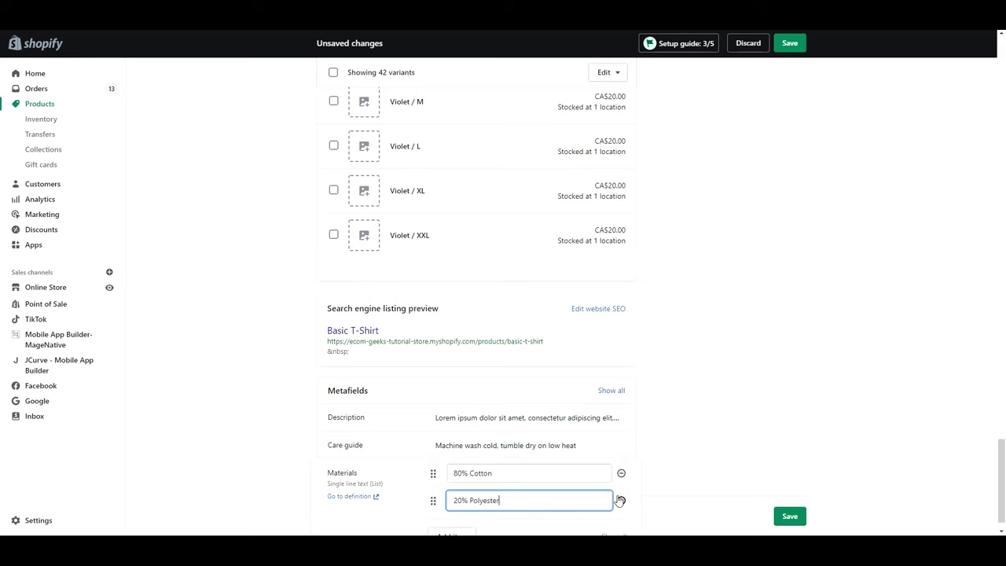
scroll(666, 477, down, 1)
click(452, 509)
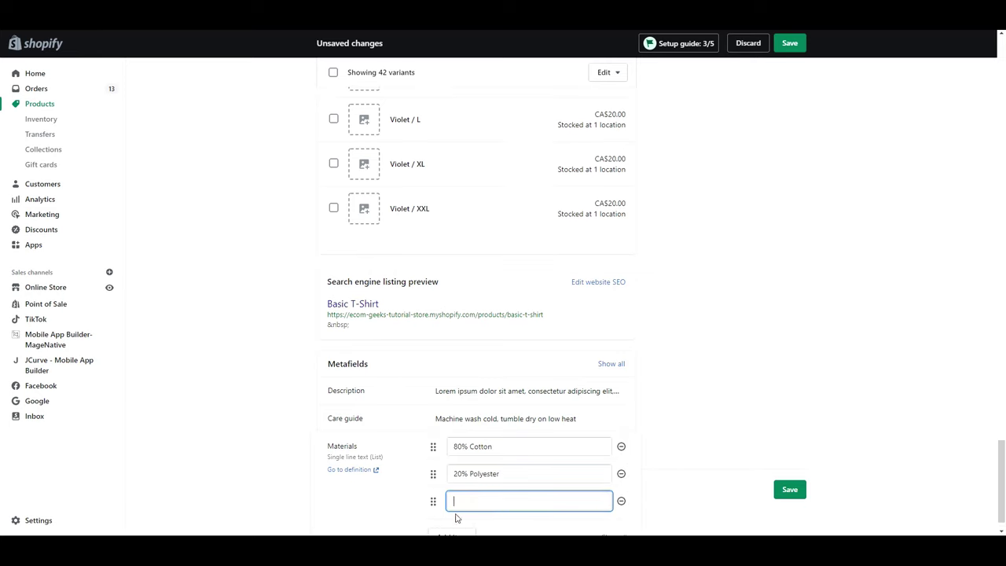
scroll(455, 516, down, 1)
click(452, 512)
click(622, 501)
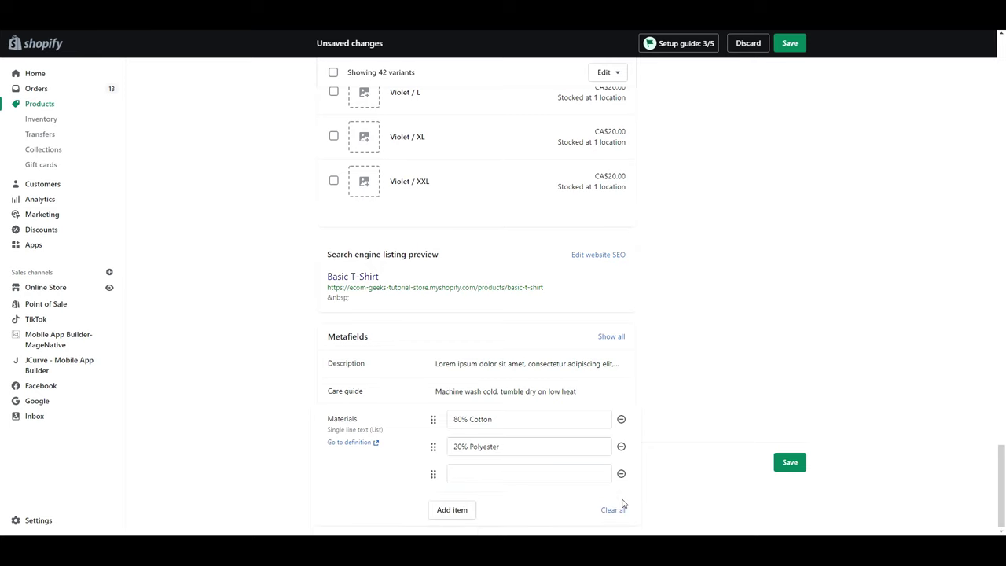
click(622, 473)
click(730, 423)
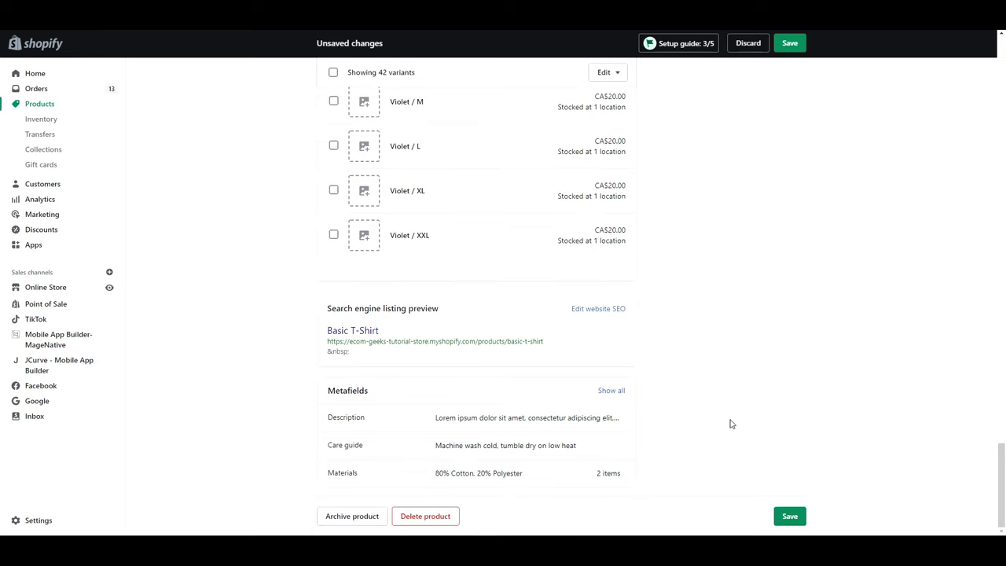
click(790, 517)
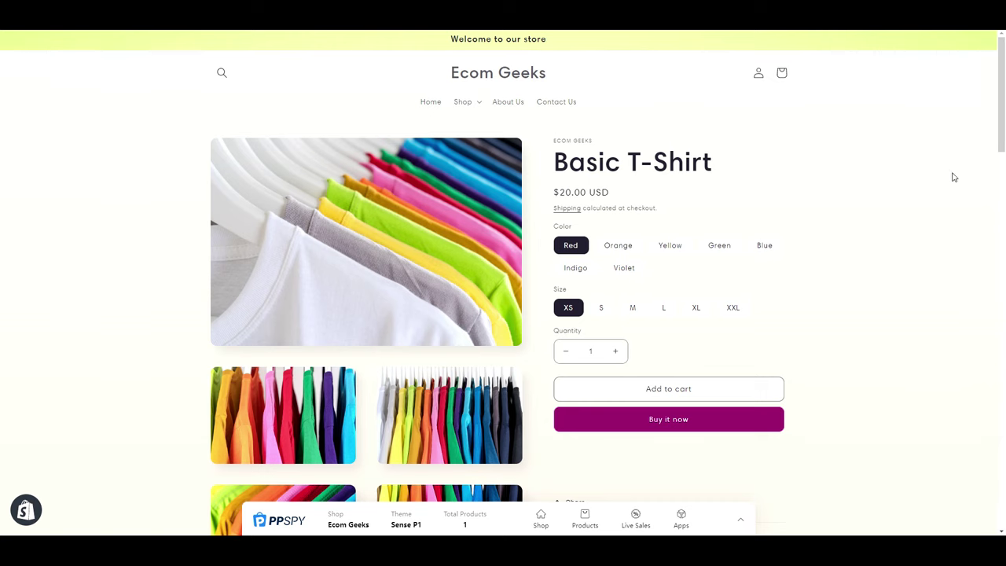
Expand and collapse the Ingredients and How to use rows, then expand Return policy.
scroll(988, 166, down, 3)
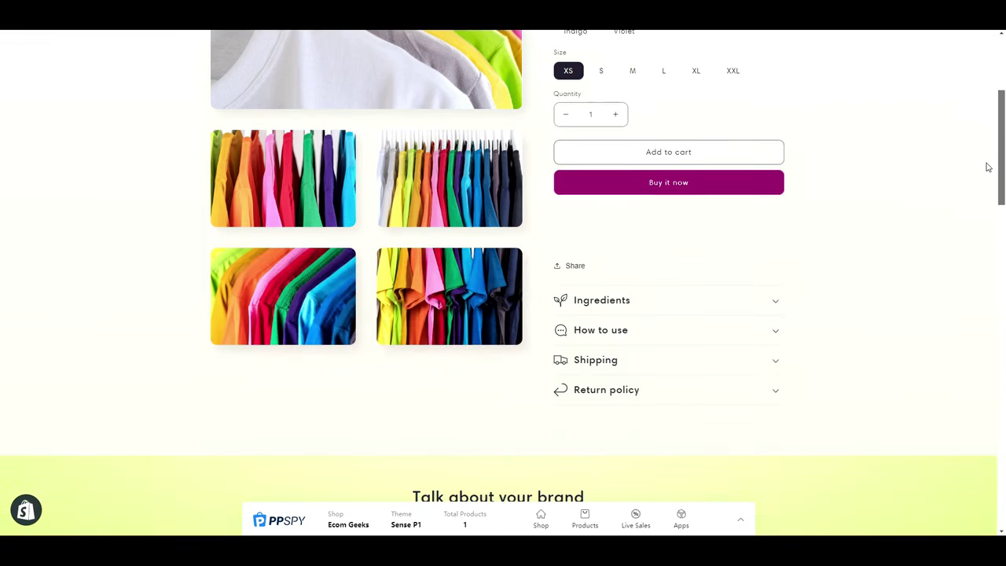
click(748, 302)
click(748, 304)
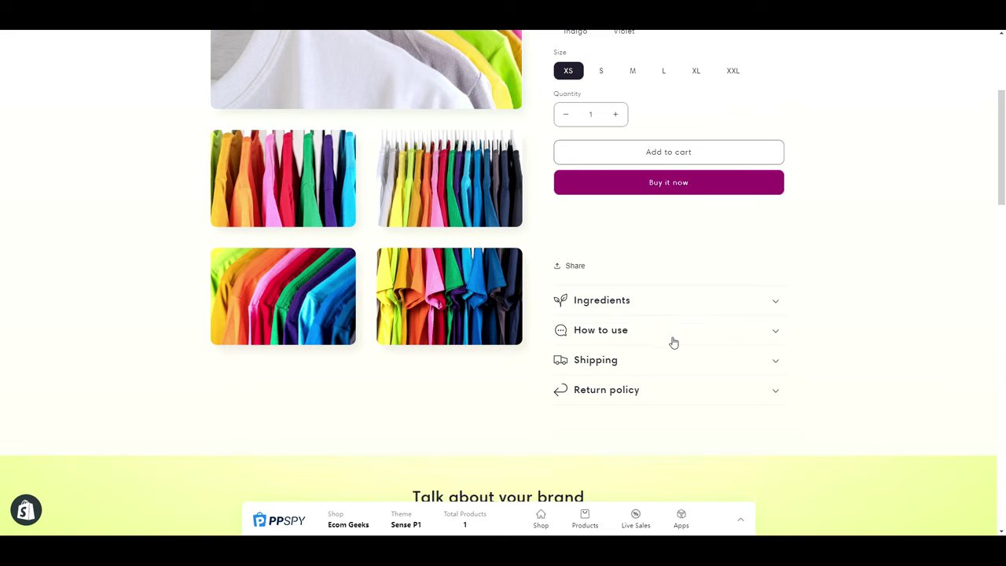
click(672, 341)
click(672, 341)
click(644, 366)
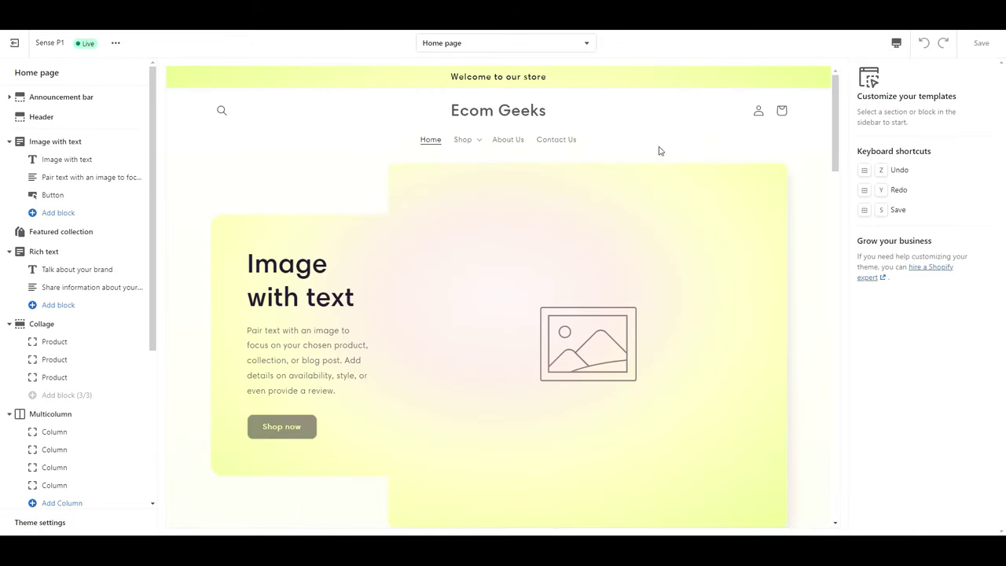
Switch the theme editor to the Default product template and show Product information settings.
click(595, 45)
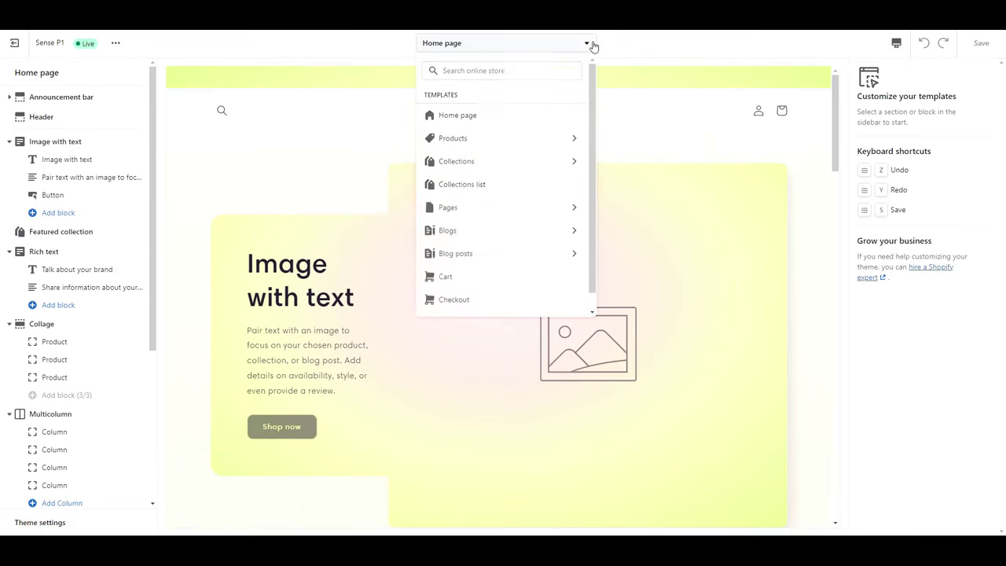
click(572, 148)
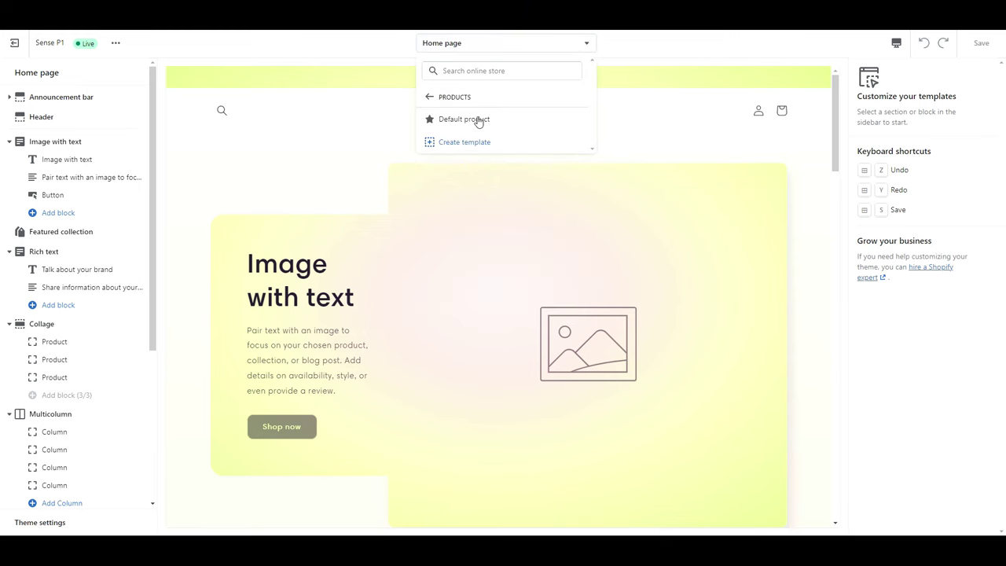
click(471, 122)
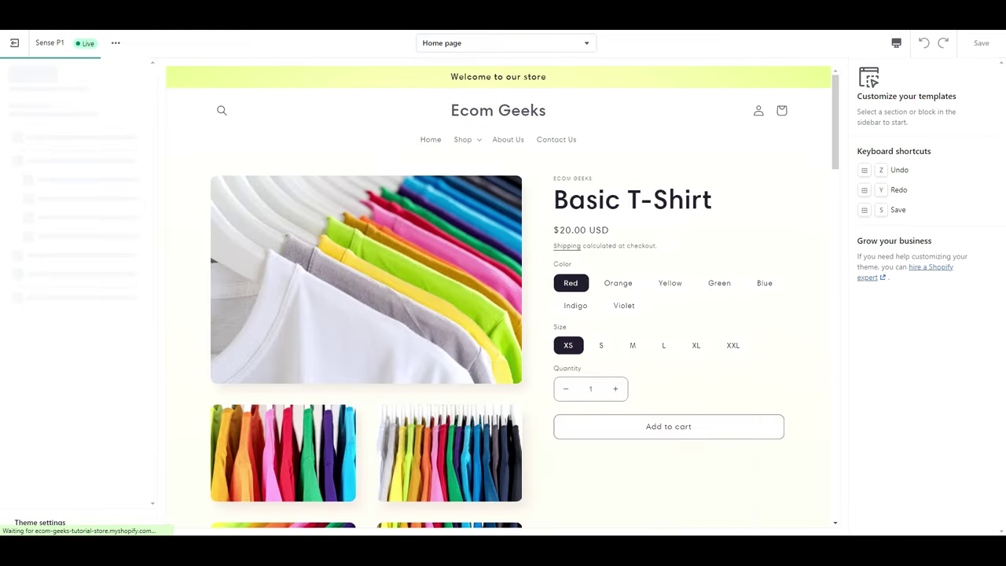
click(822, 168)
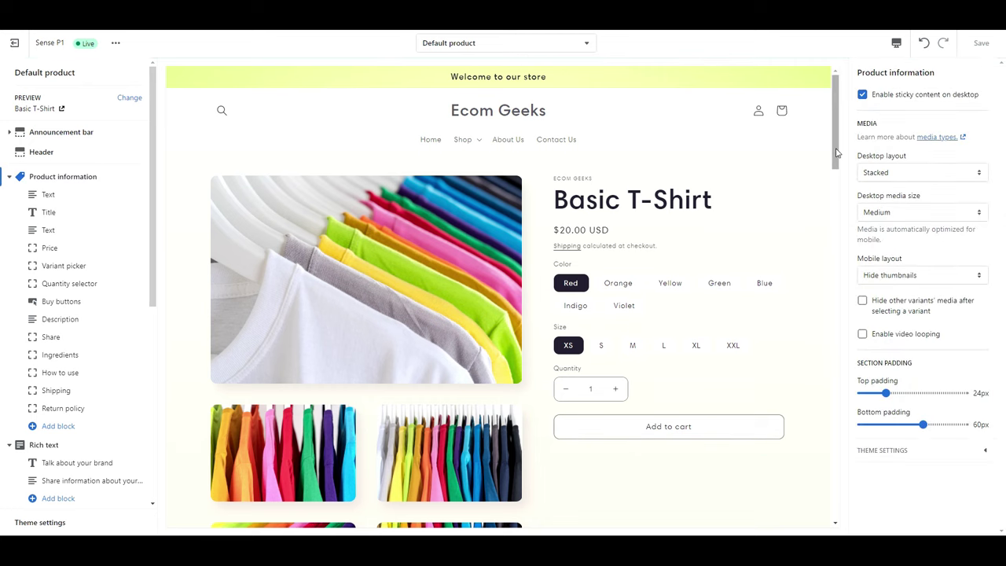
drag(836, 152, 827, 220)
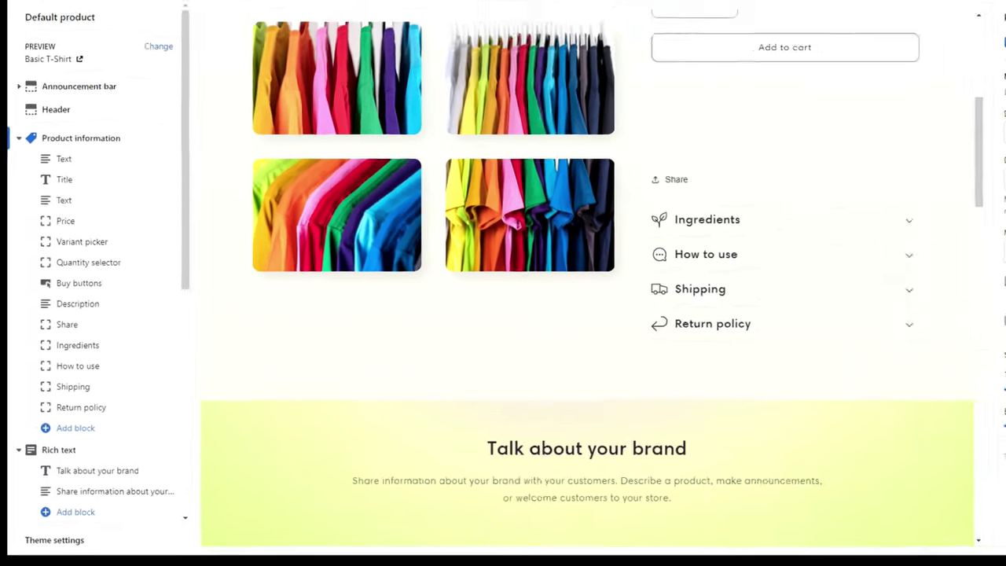
Browse the available blocks, then open the Ingredients collapsible row's settings.
click(80, 434)
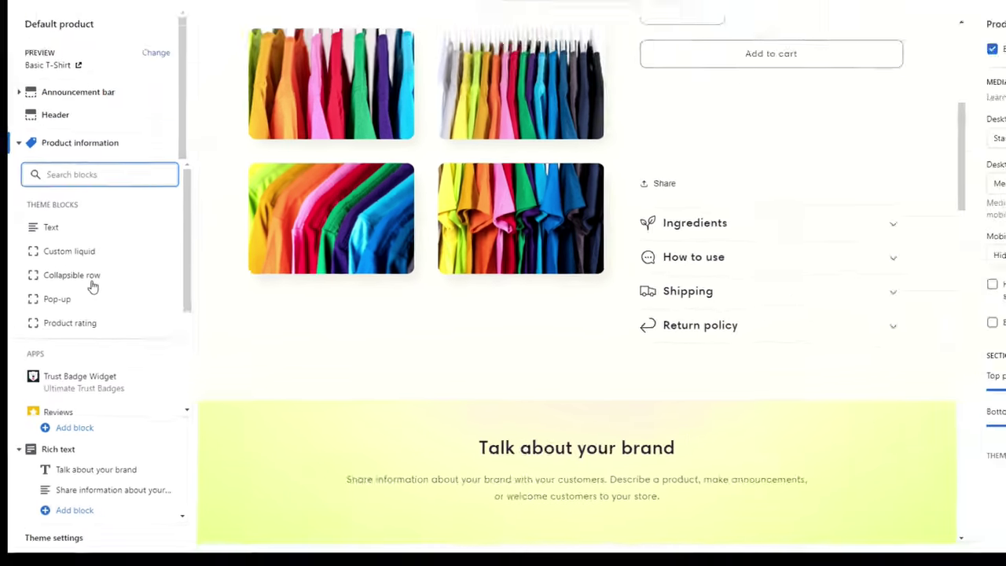
key(Escape)
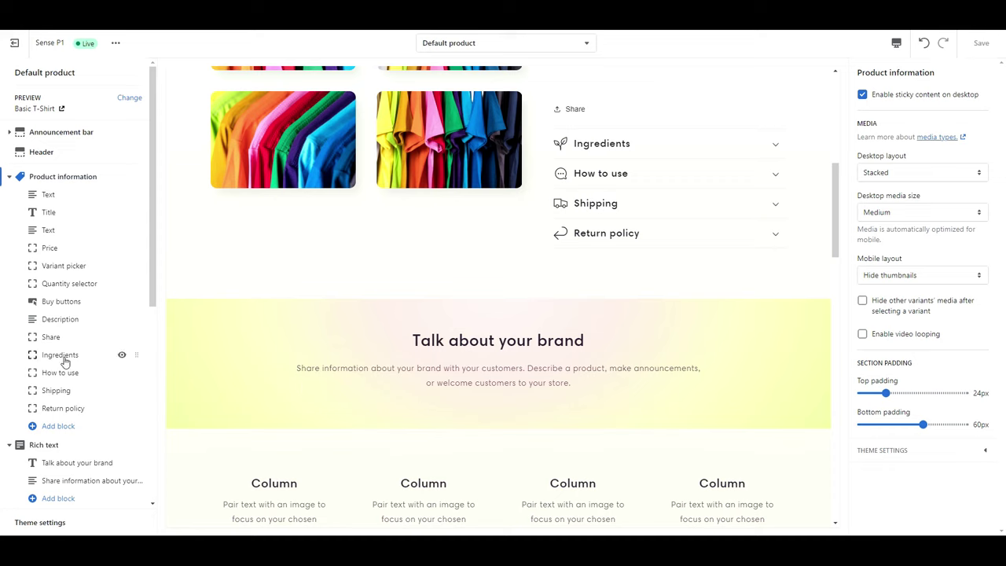
click(64, 358)
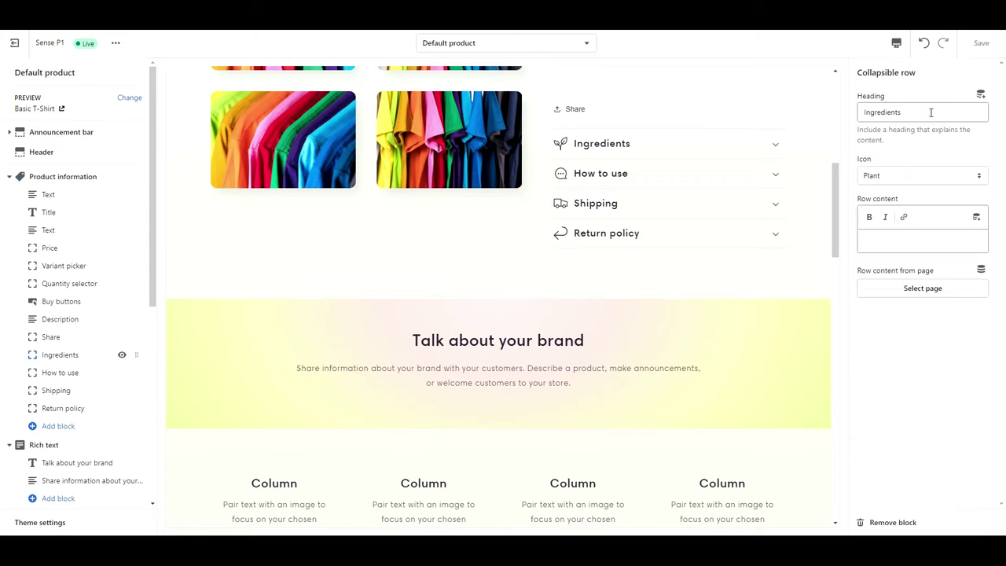
Rename the Ingredients row heading to Description, keeping the Plant icon.
drag(930, 112, 721, 115)
key(BackSpace)
key(BackSpace)
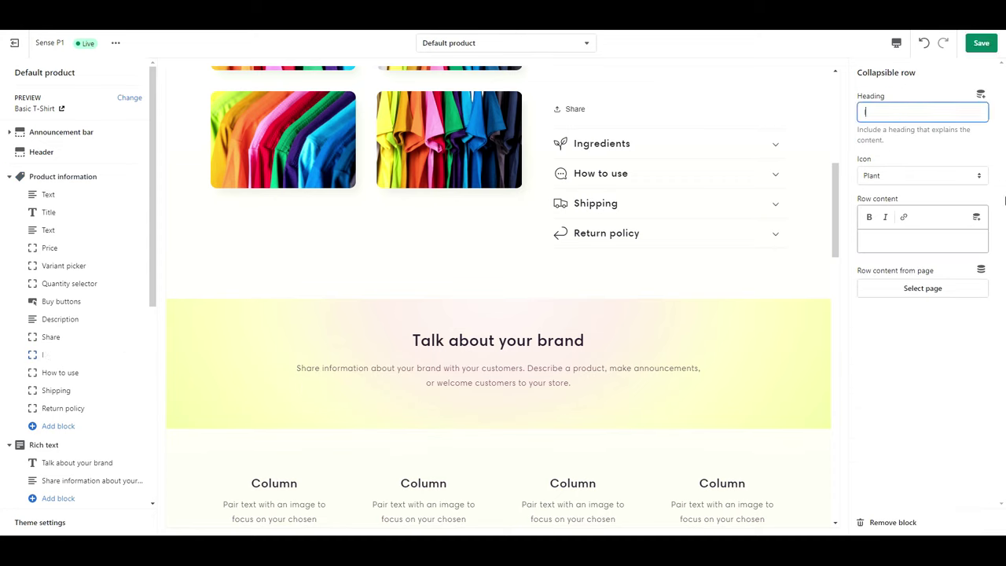
text(Description)
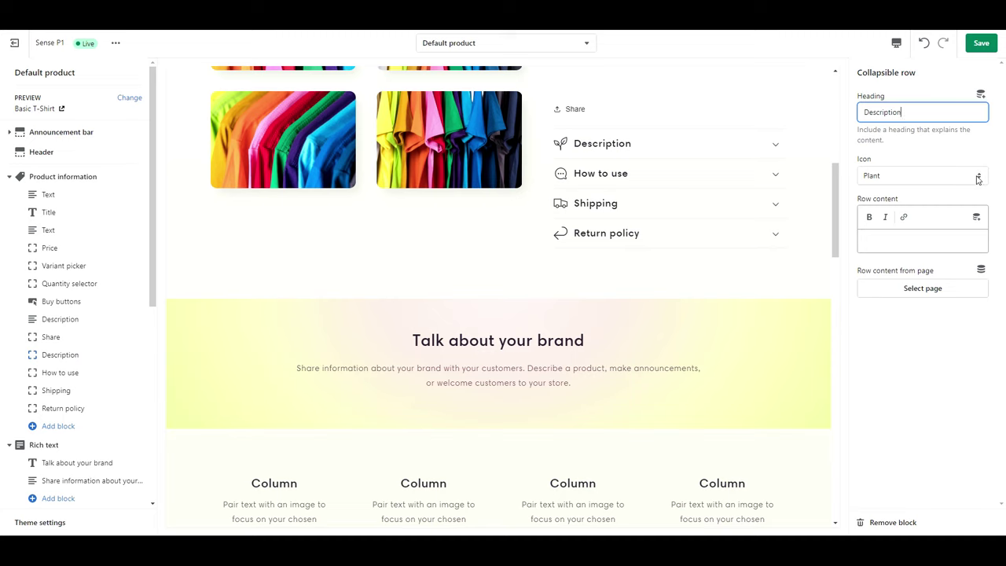
click(978, 179)
drag(985, 283, 991, 209)
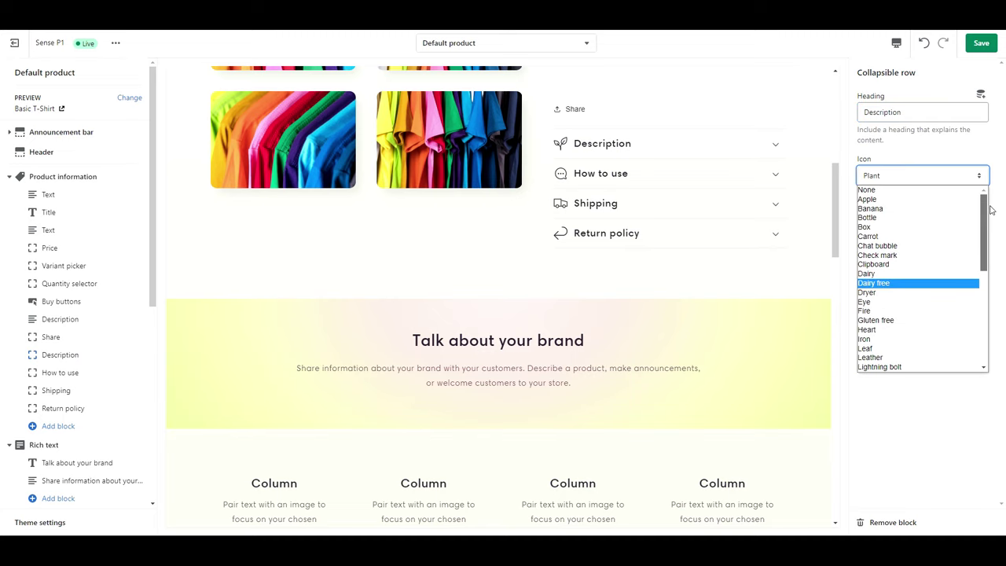
click(968, 155)
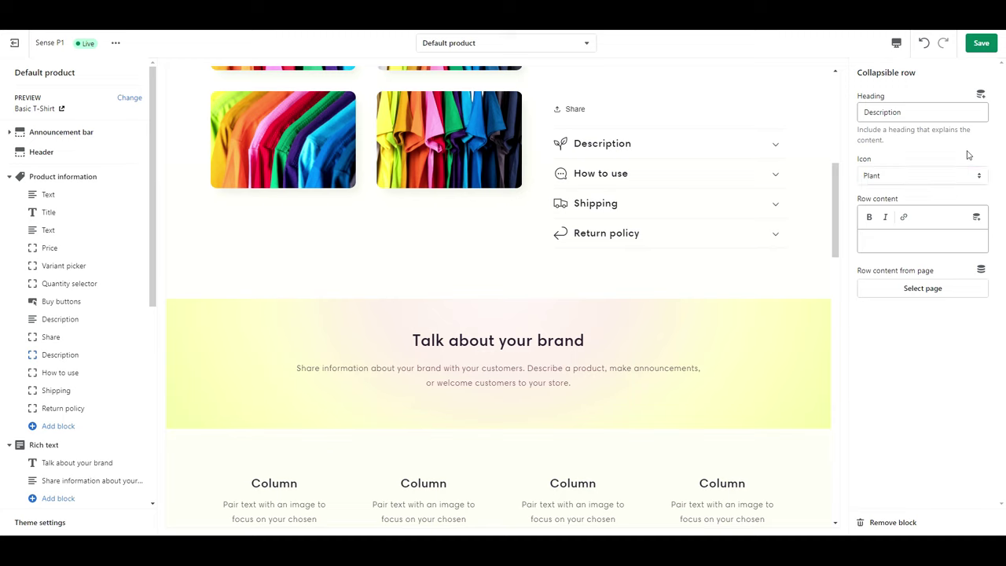
Insert the Description metafield as the row's dynamic content source.
click(977, 220)
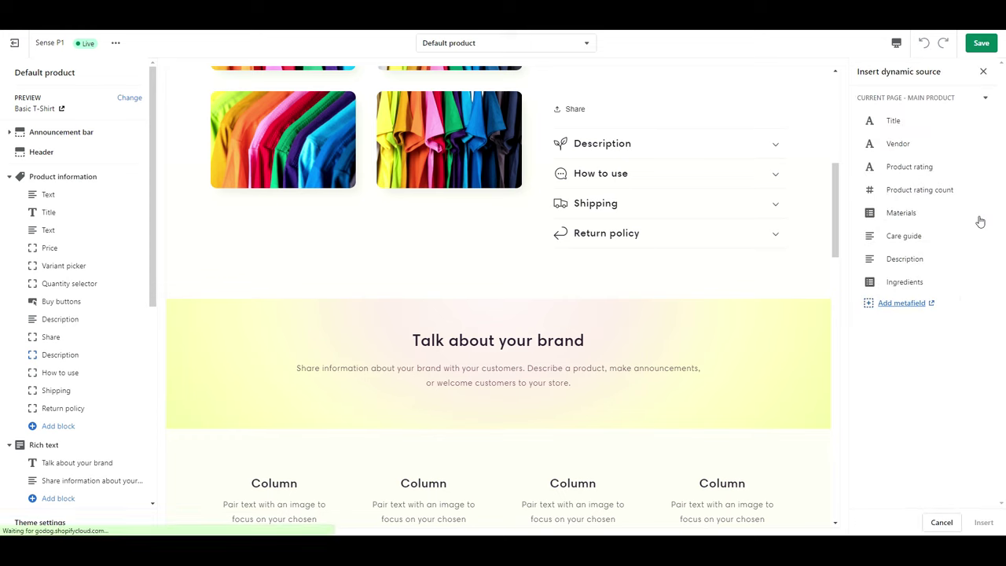
click(917, 269)
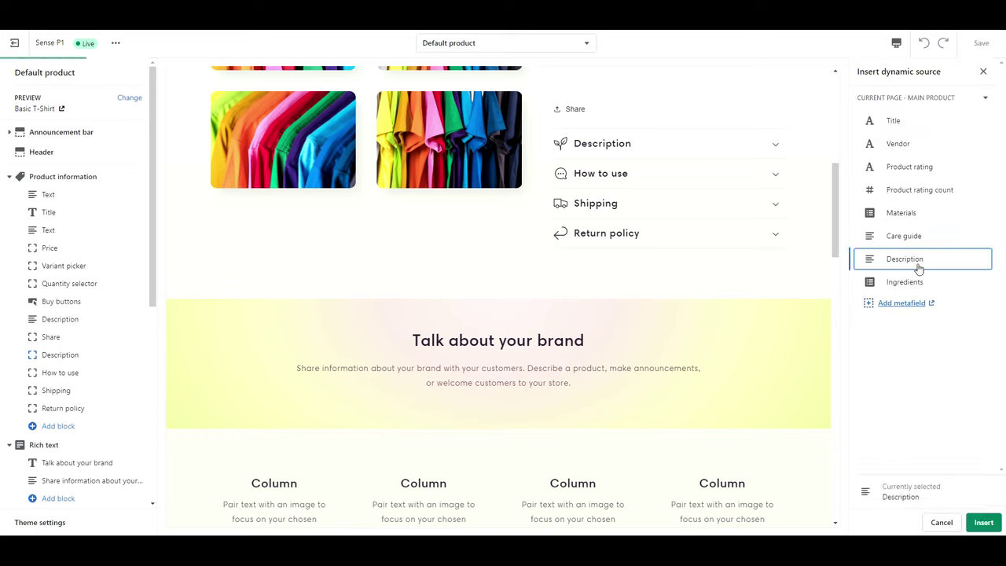
click(984, 523)
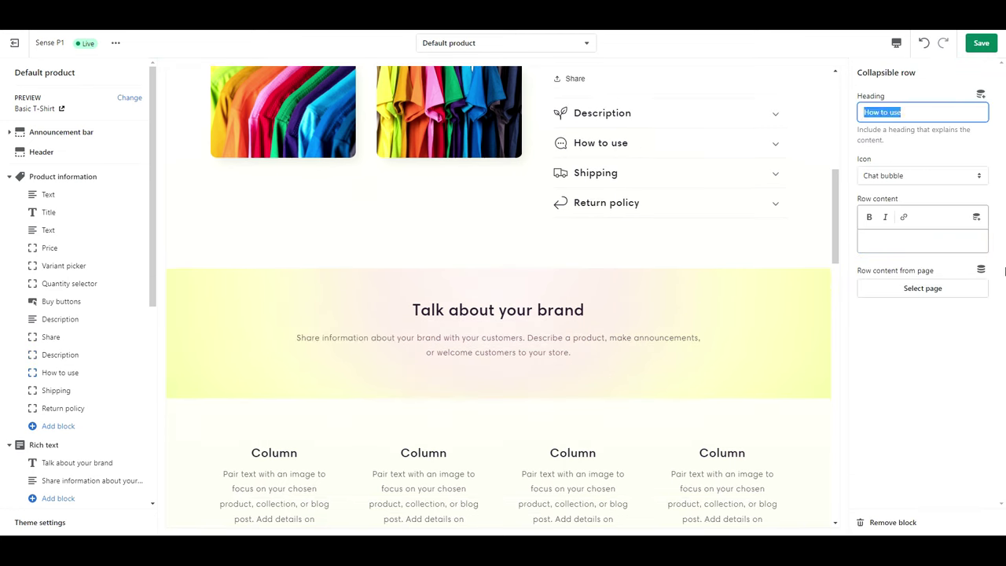
Name the tab Materials, give it the Leaf icon, and insert the product's Materials field.
text(Materials)
click(923, 176)
scroll(983, 214, down, 3)
click(974, 262)
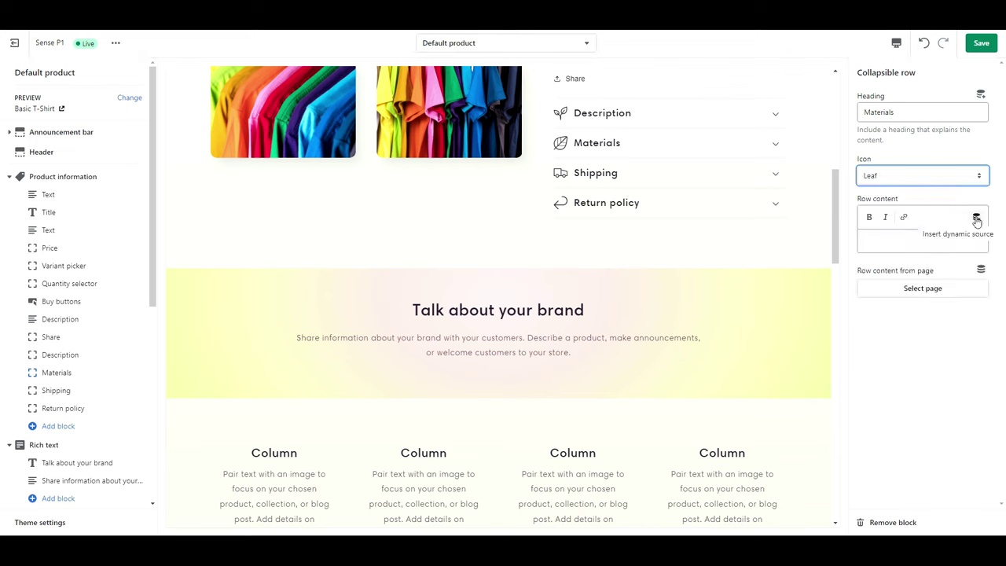
click(974, 216)
click(950, 223)
click(983, 522)
Rename the Shipping tab to Care Instructions with the Dryer icon and Care guide field.
click(126, 387)
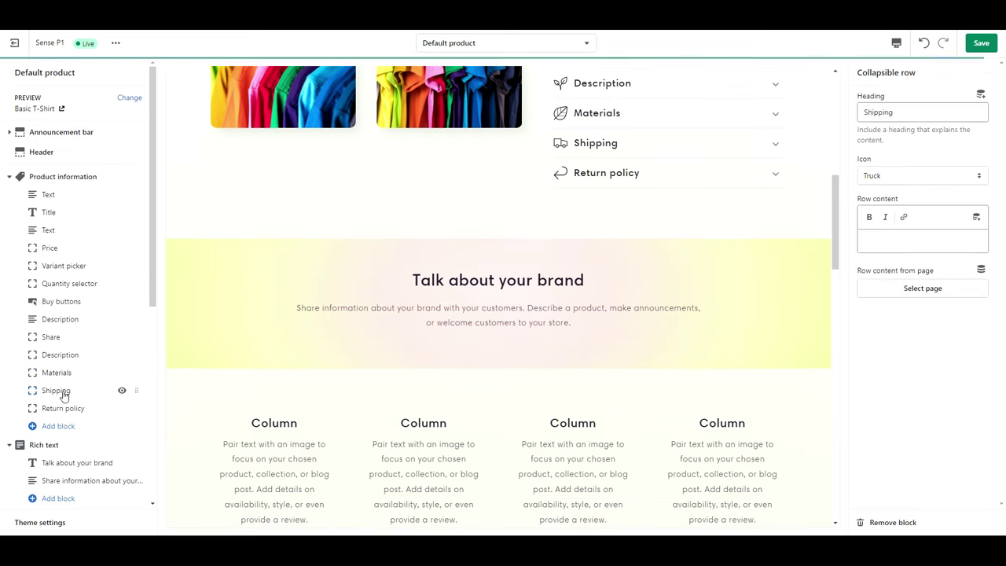
double_click(876, 112)
text(Care Instructions)
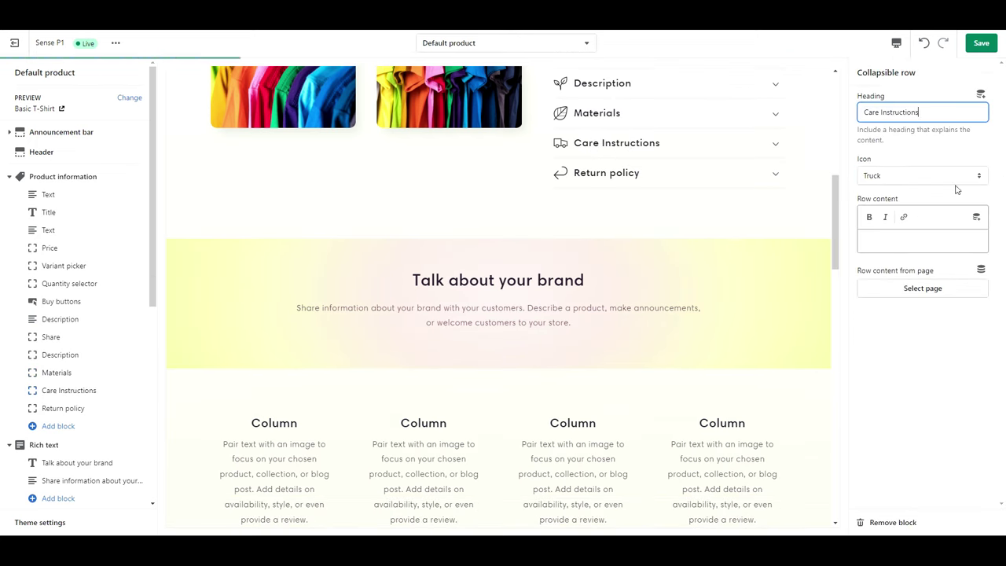
click(922, 175)
scroll(983, 276, up, 1)
scroll(983, 276, up, 1)
click(867, 245)
click(977, 216)
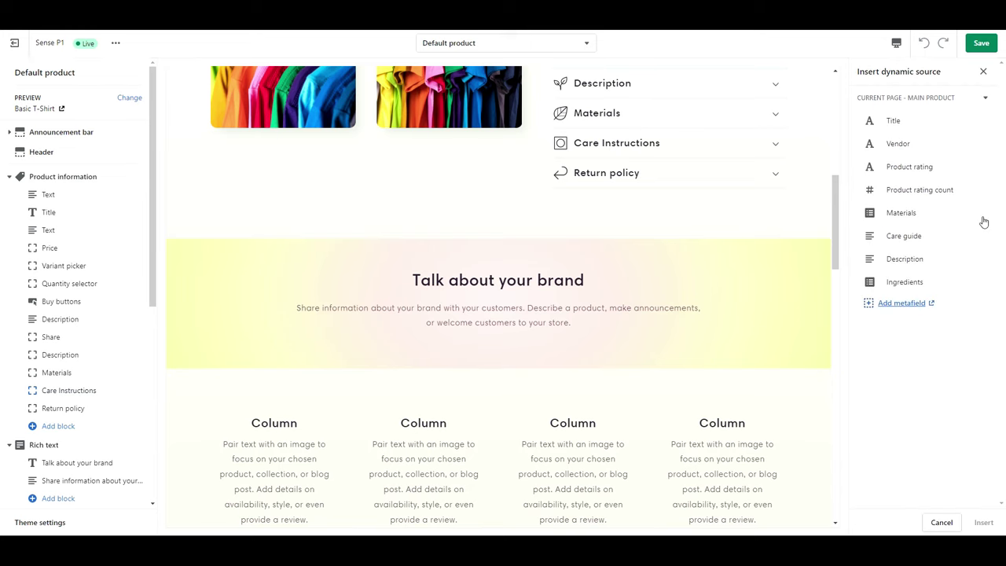
click(904, 233)
click(981, 521)
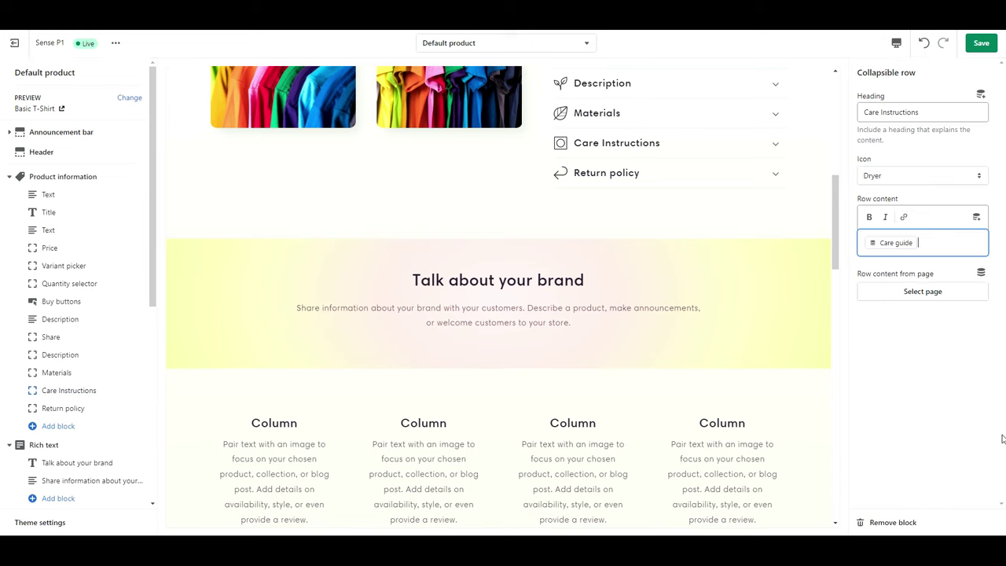
Delete the Return policy tab and save the theme changes.
click(91, 415)
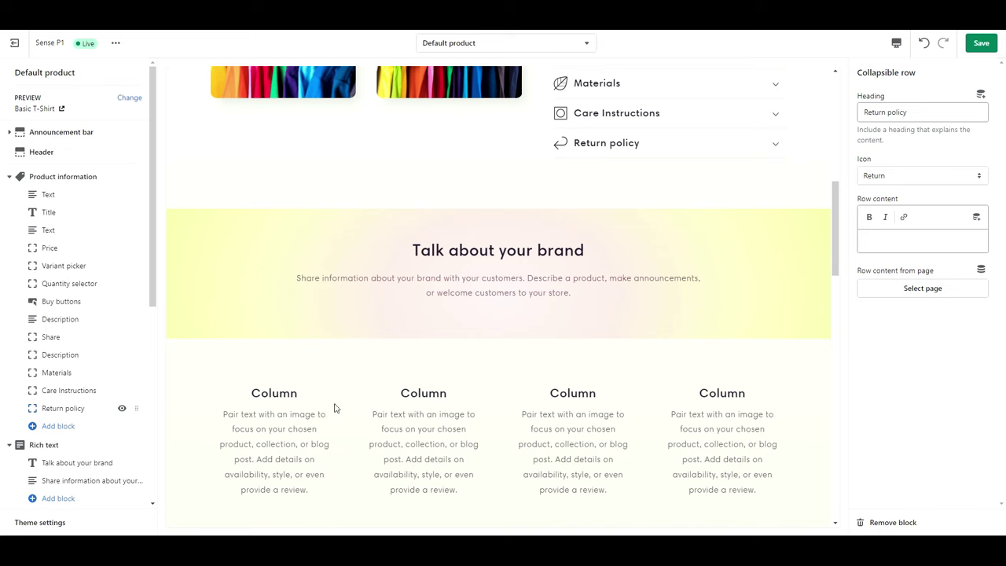
click(879, 530)
click(979, 43)
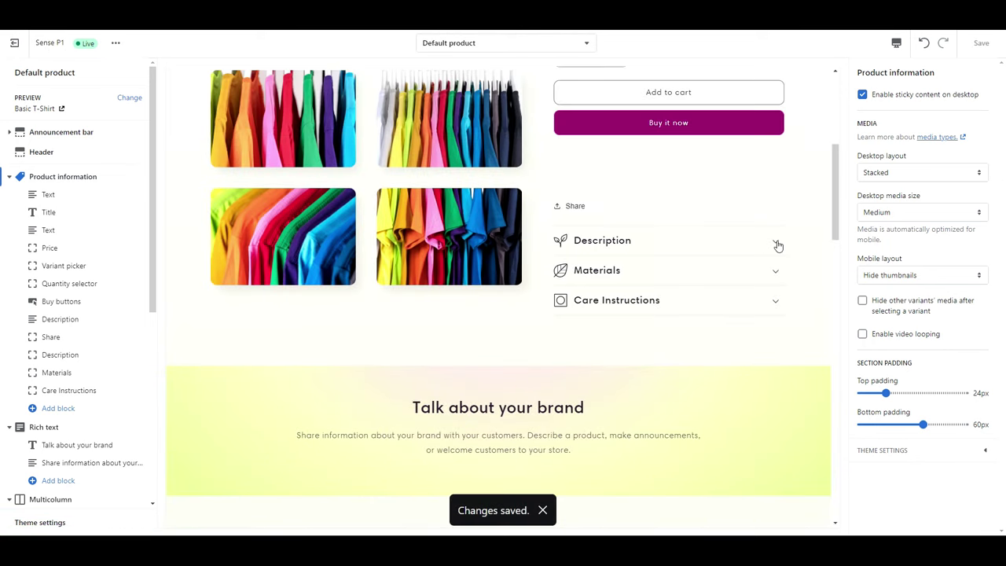
Expand and collapse the Description, Materials and Care Instructions tabs in the preview to check them.
click(776, 244)
click(776, 245)
click(773, 270)
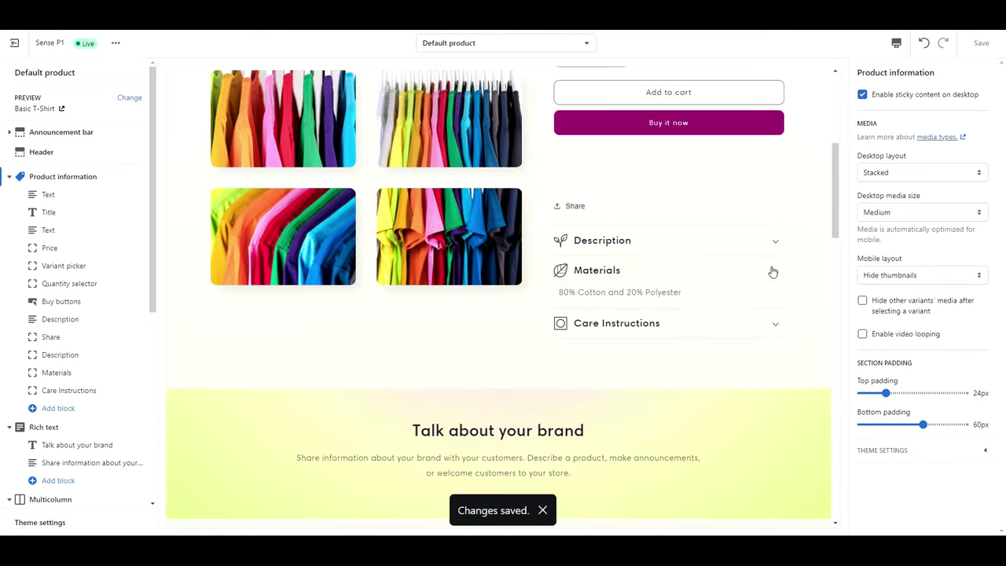
click(772, 271)
click(775, 301)
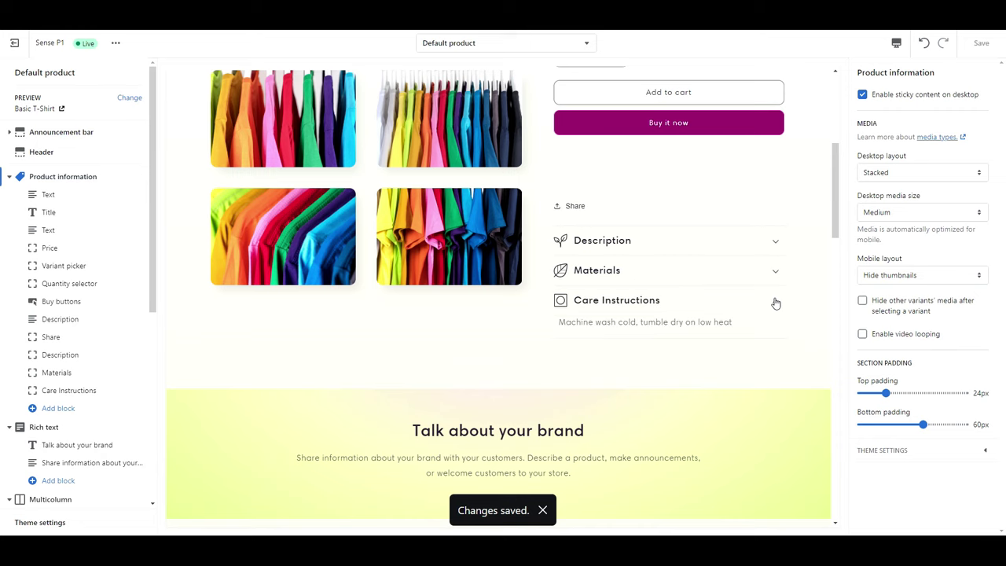
click(774, 301)
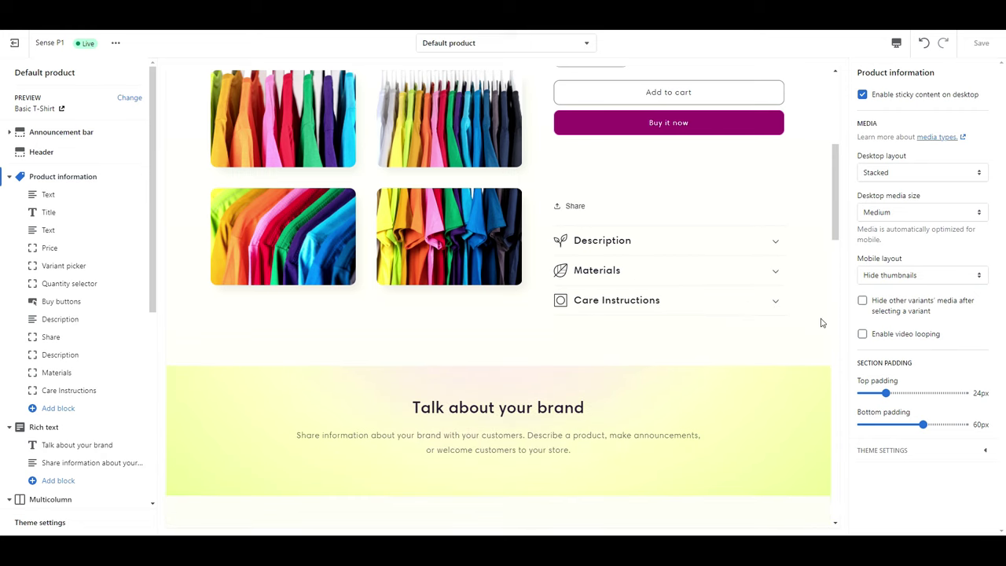
Delete the duplicate Description, vendor text and Share blocks from Product information, then save.
click(63, 176)
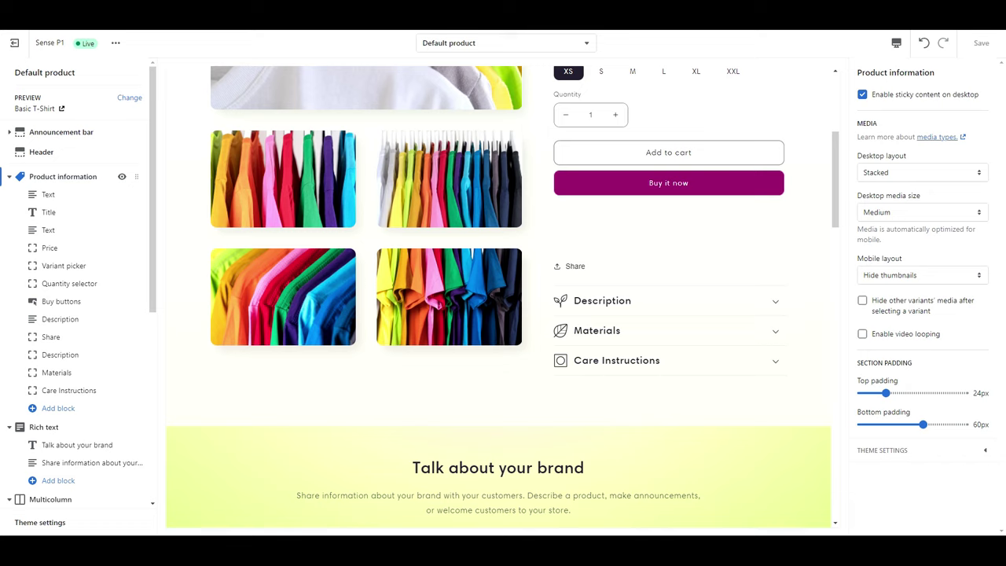
click(71, 323)
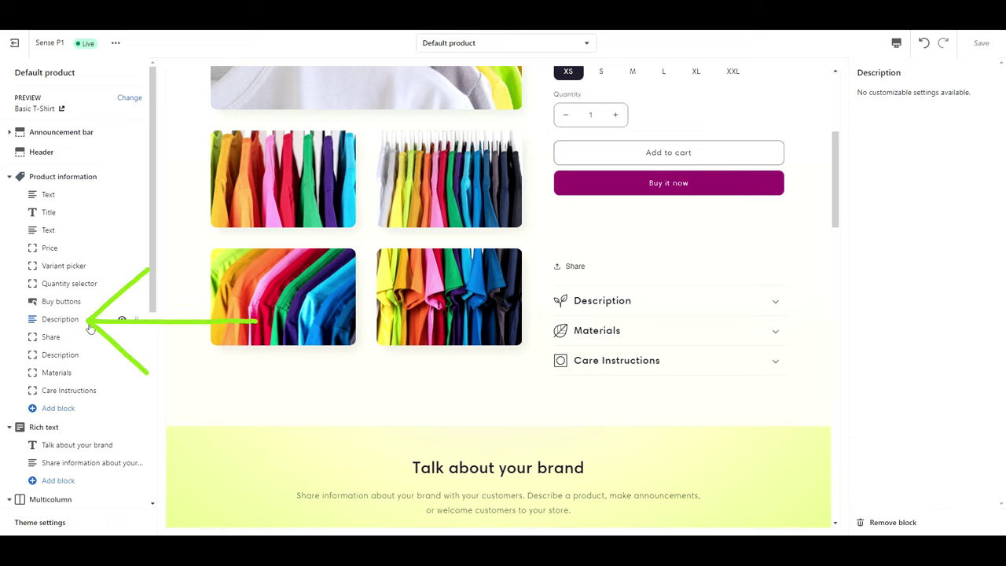
click(892, 523)
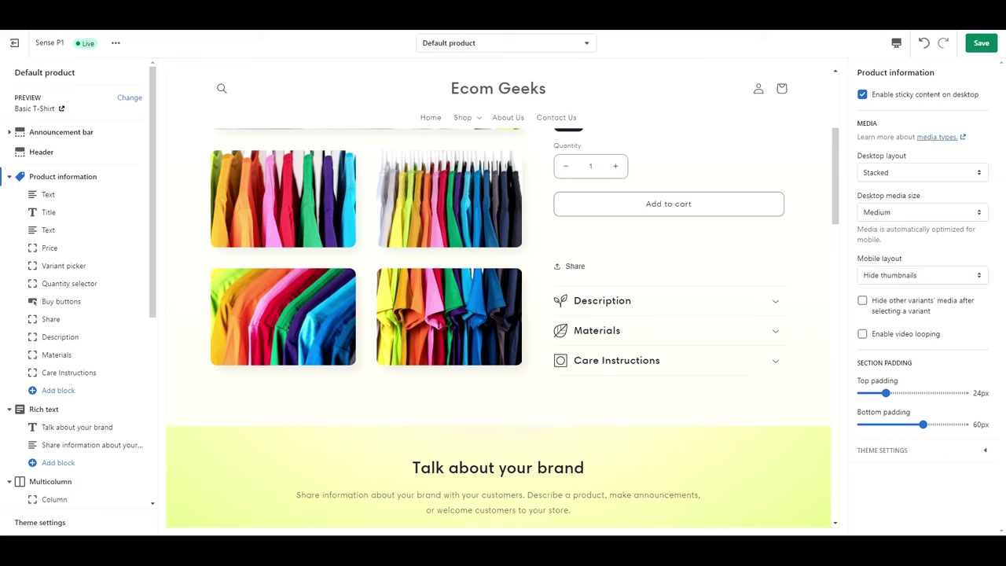
scroll(745, 490, up, 3)
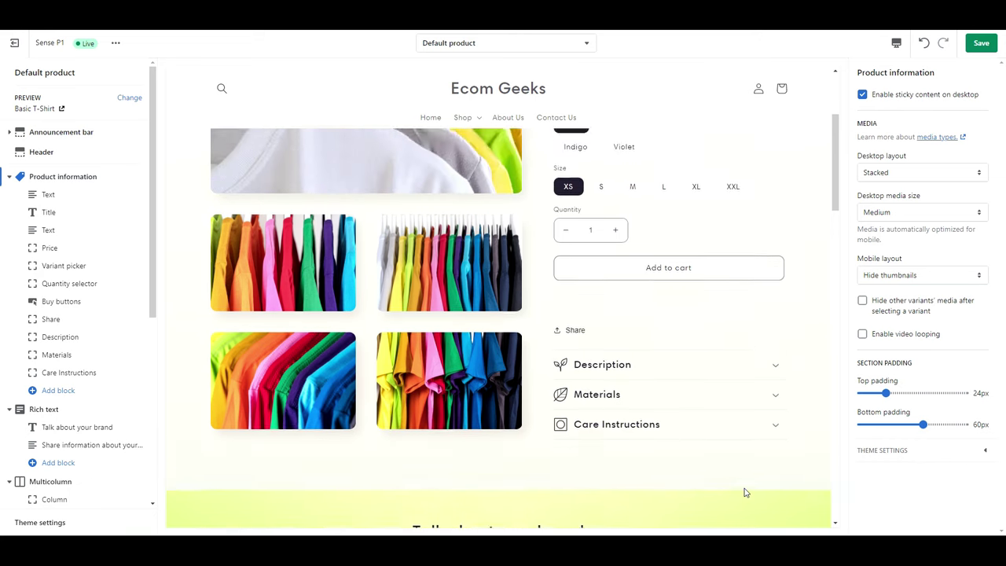
scroll(746, 492, up, 2)
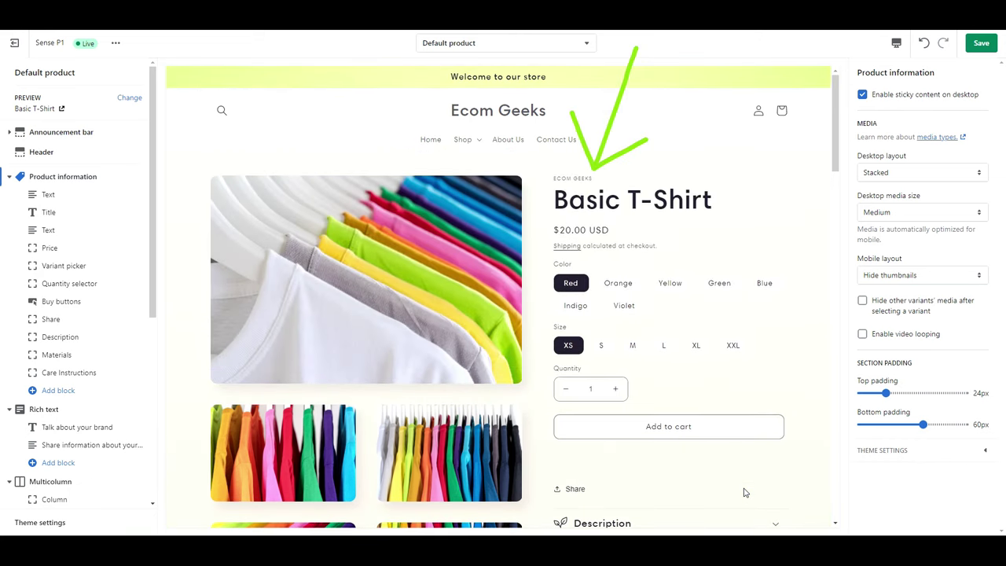
click(57, 200)
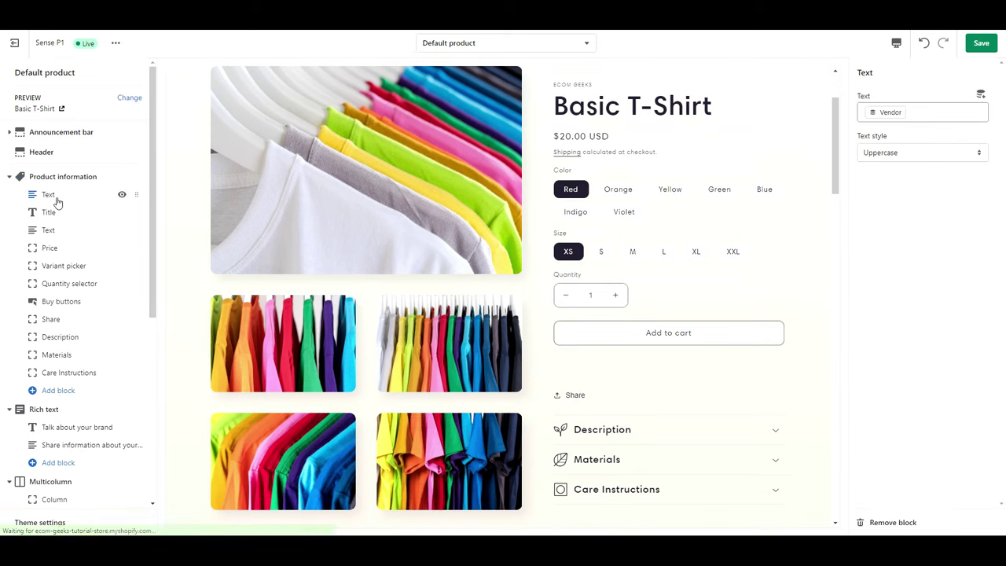
click(885, 523)
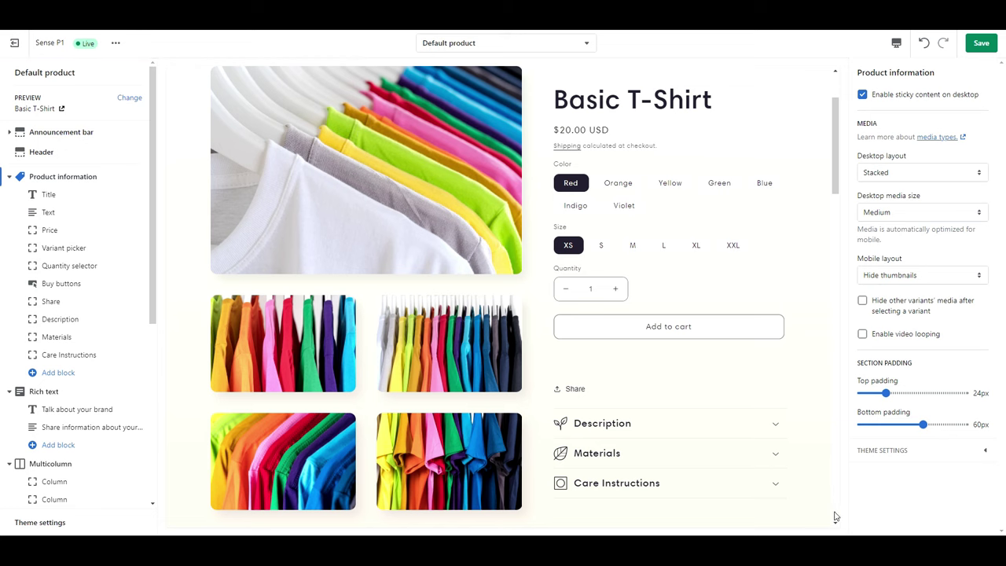
click(63, 304)
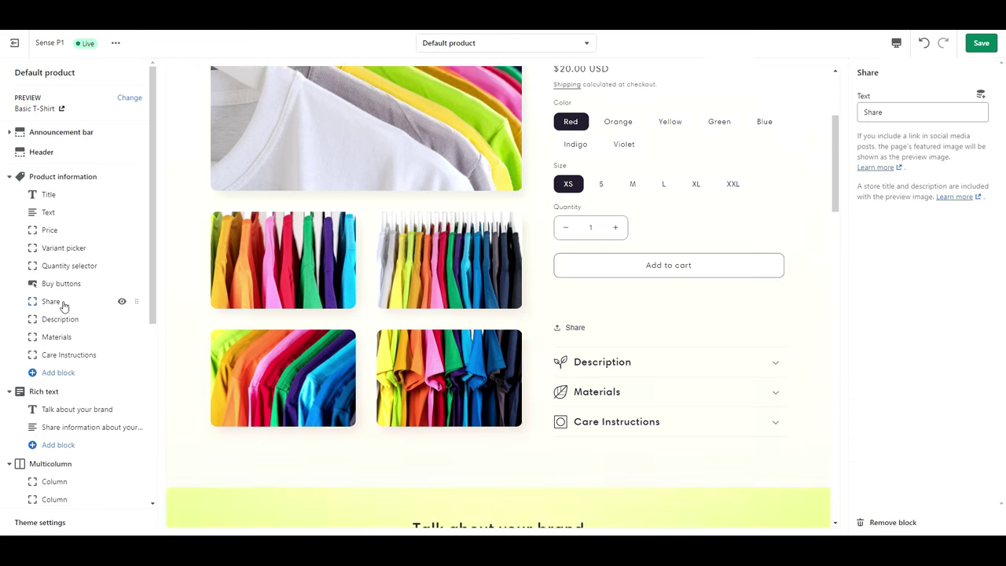
click(880, 522)
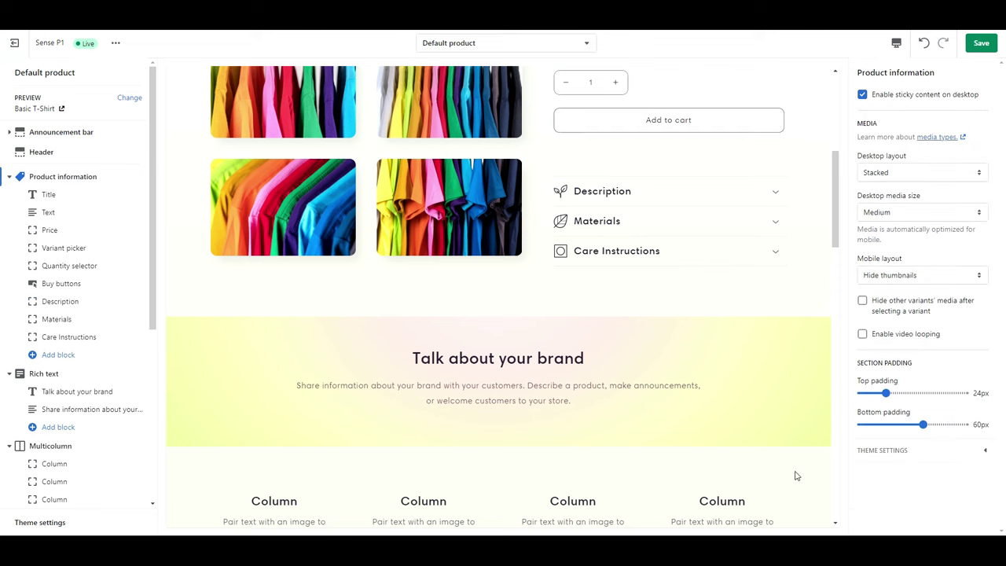
click(979, 45)
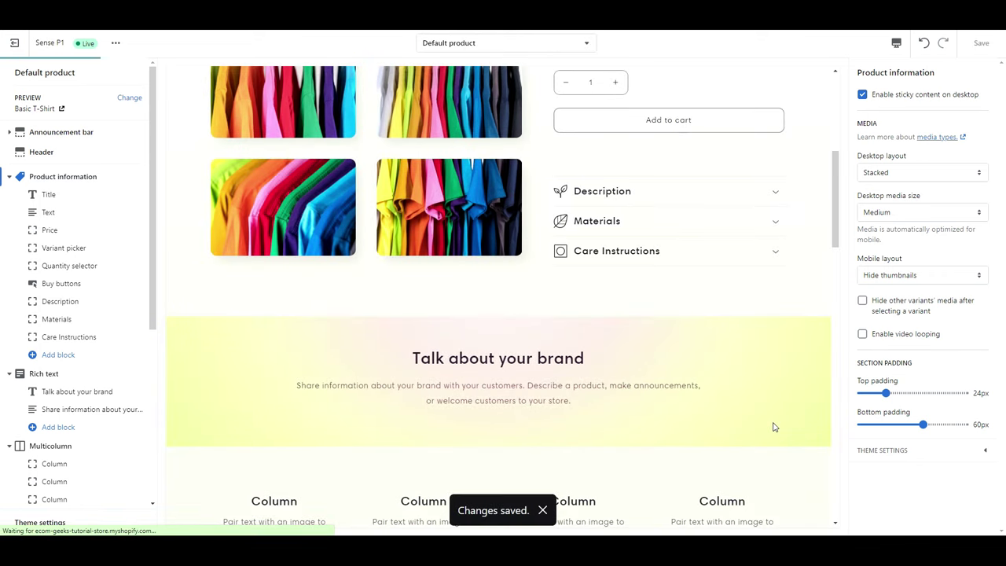
scroll(773, 427, up, 5)
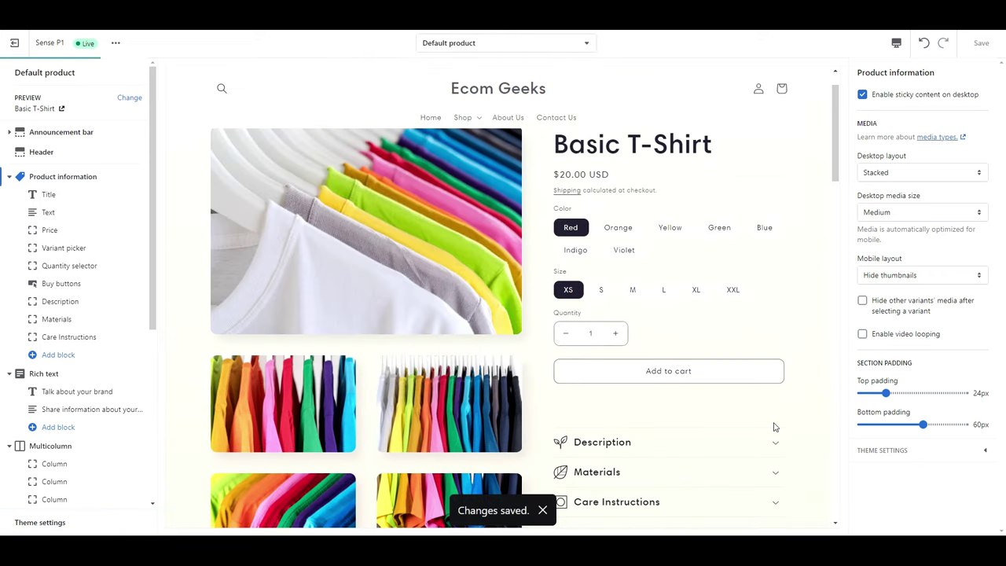
scroll(775, 428, down, 2)
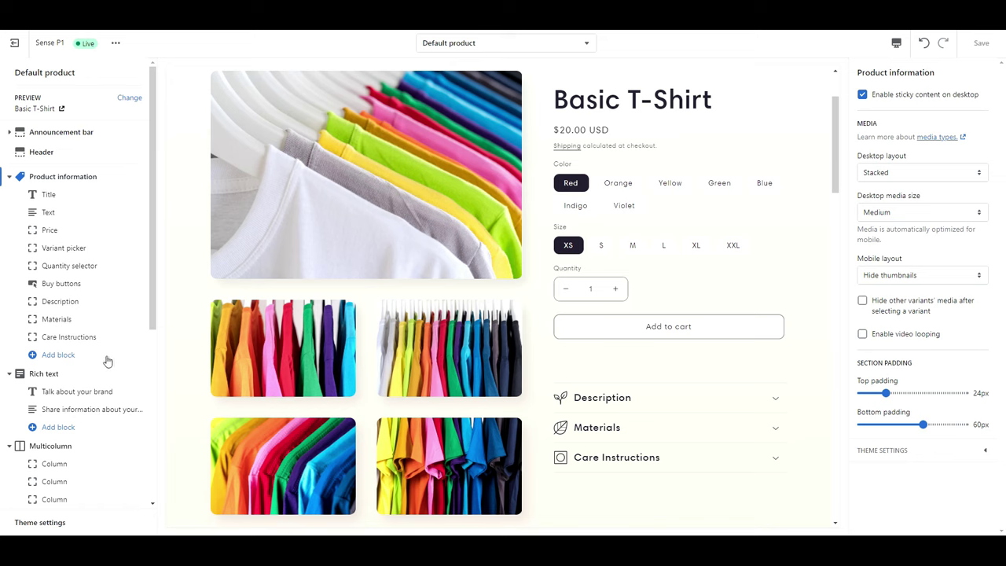
Add a Product Reviews star rating block, move it below the Title, and align it left.
click(62, 361)
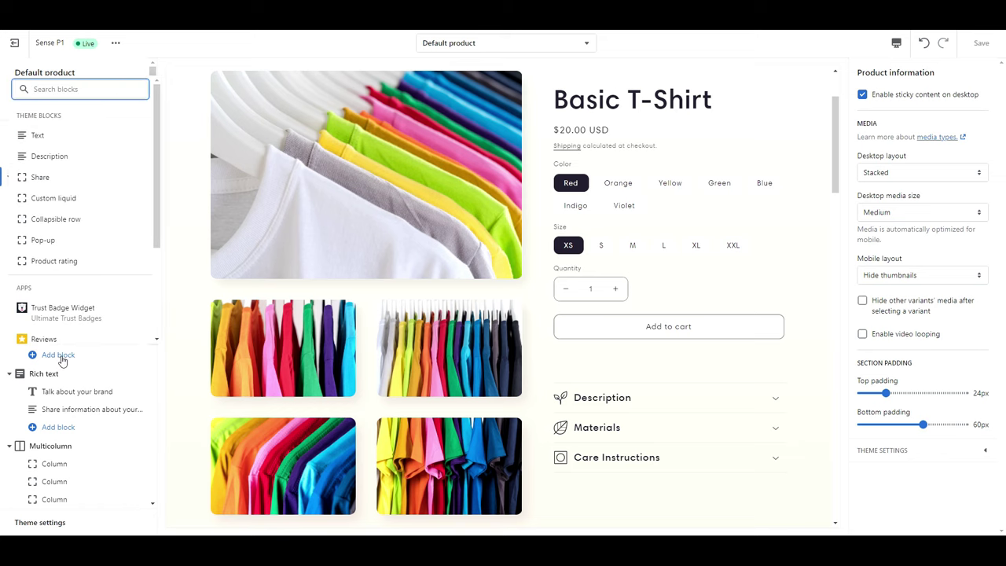
scroll(85, 310, down, 3)
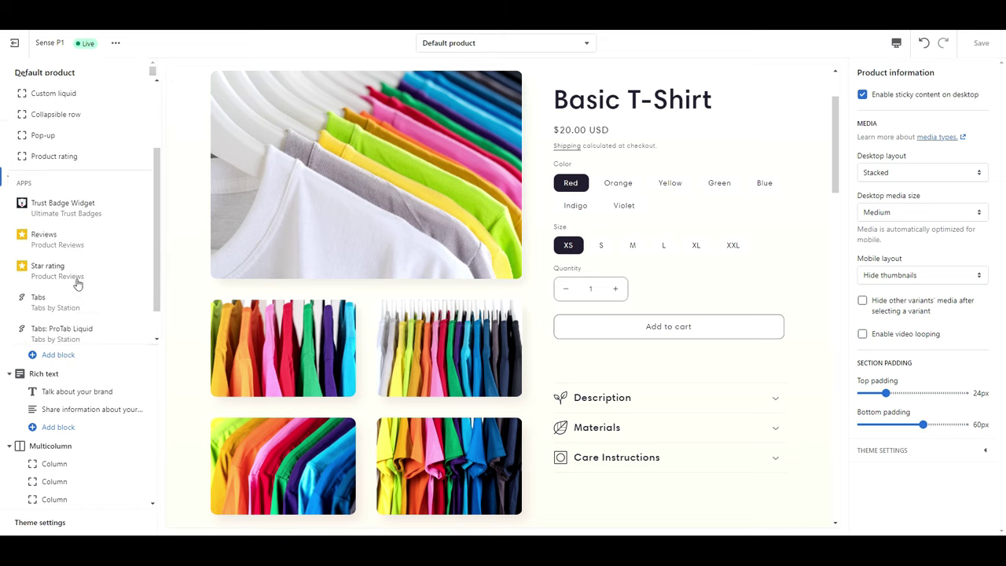
click(76, 283)
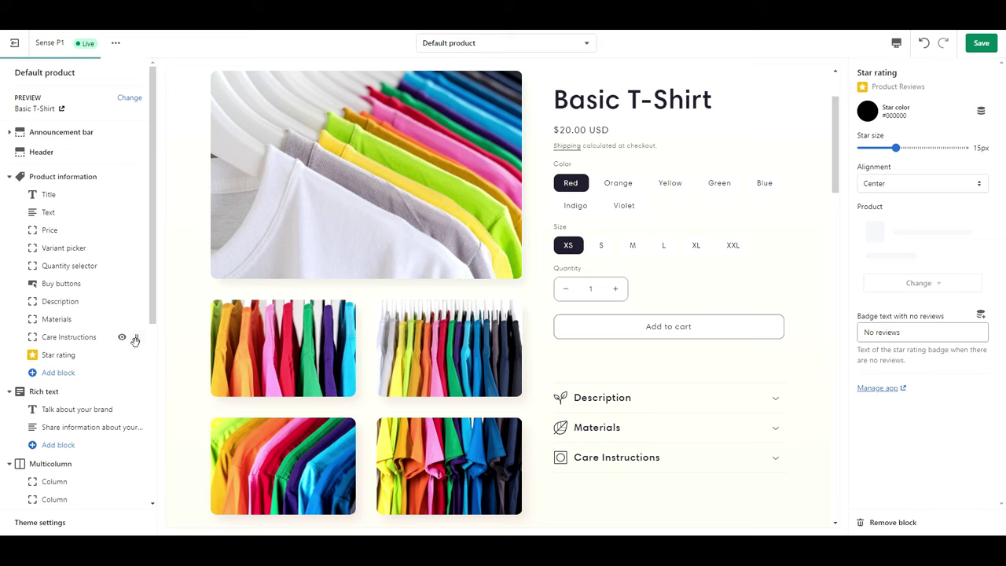
drag(137, 356, 133, 213)
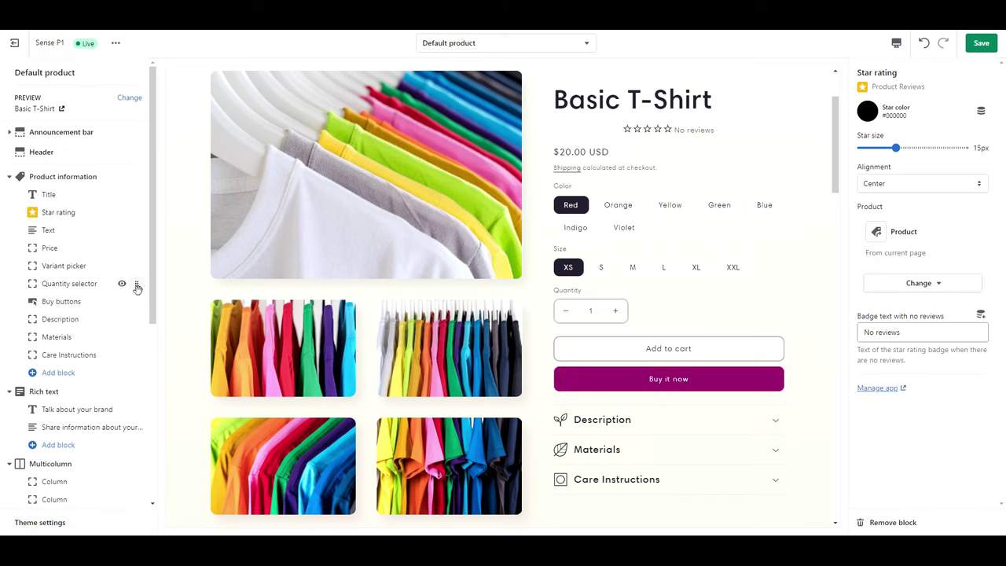
click(909, 186)
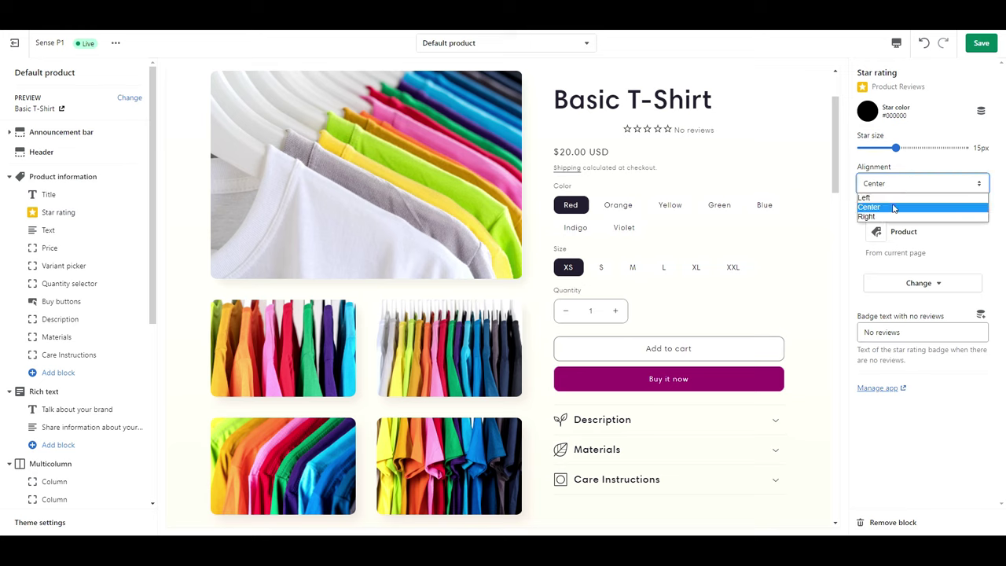
click(892, 205)
key(Up)
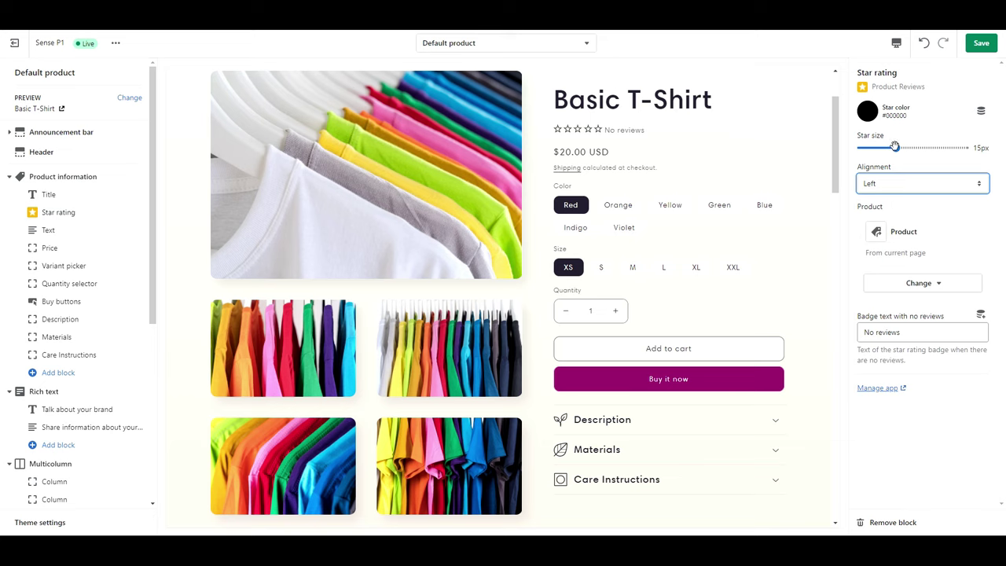
mouse_move(894, 147)
mouse_down()
mouse_move(936, 147)
mouse_move(896, 147)
mouse_up()
Add a Customer Reviews block to the product, check the star rating settings, and save.
click(34, 375)
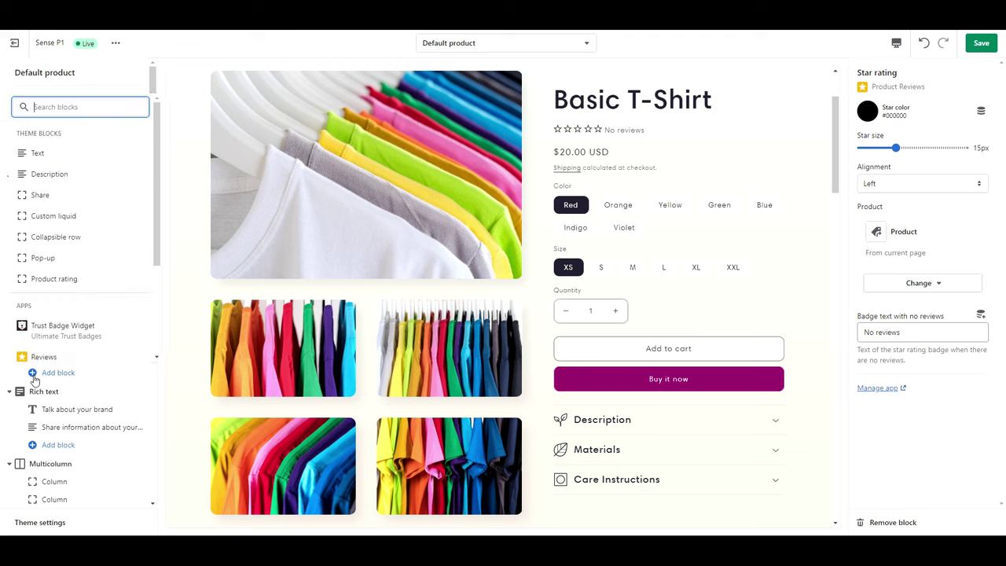
scroll(76, 324, down, 3)
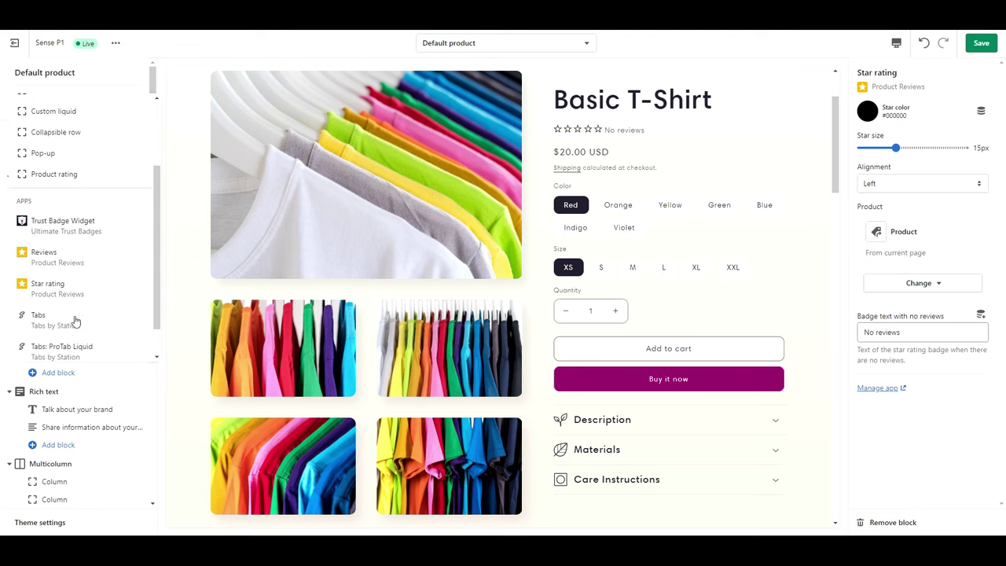
click(64, 267)
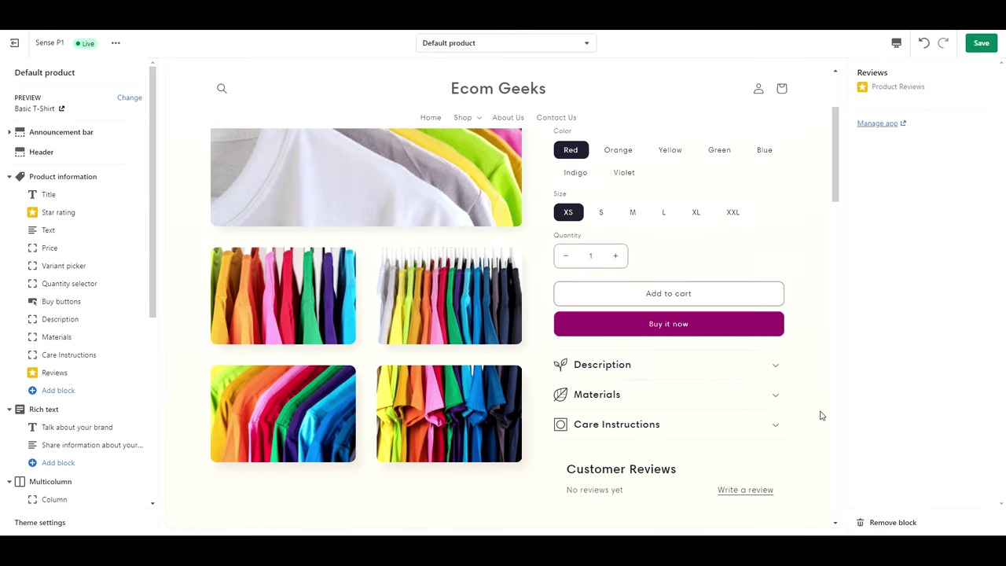
click(58, 212)
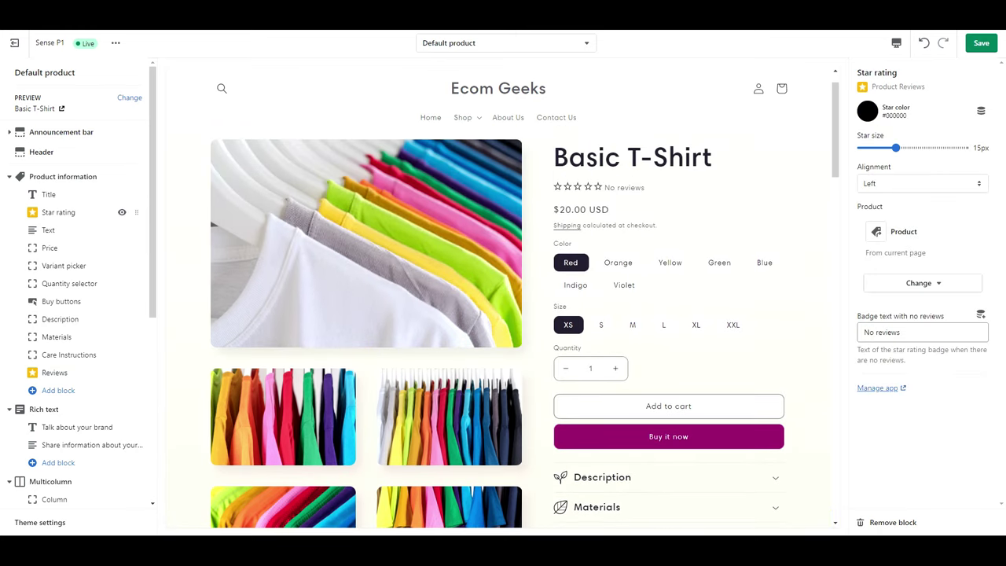
click(981, 43)
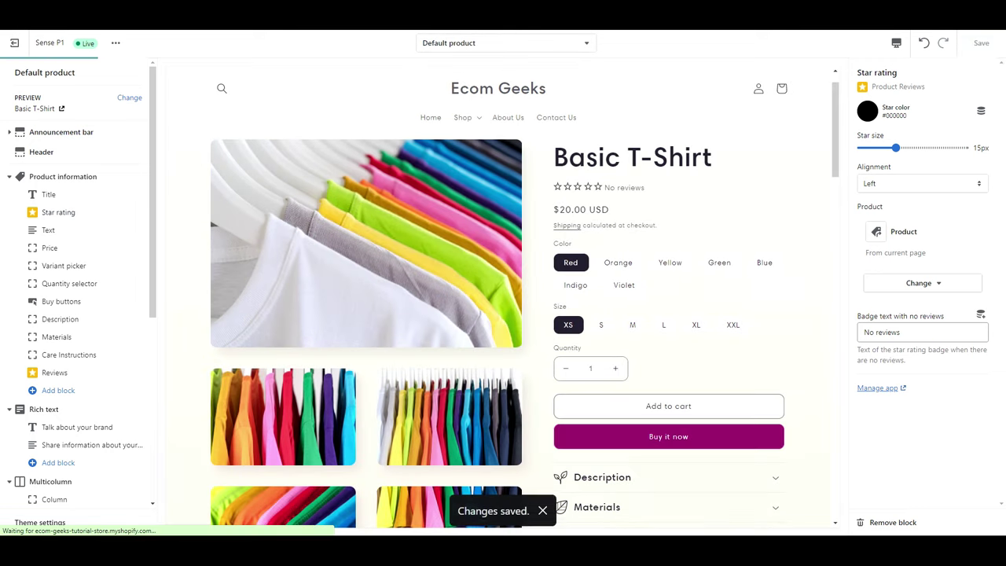
Leave the theme editor, open Ultimate Trust Badges in the App Store, and install it.
click(19, 47)
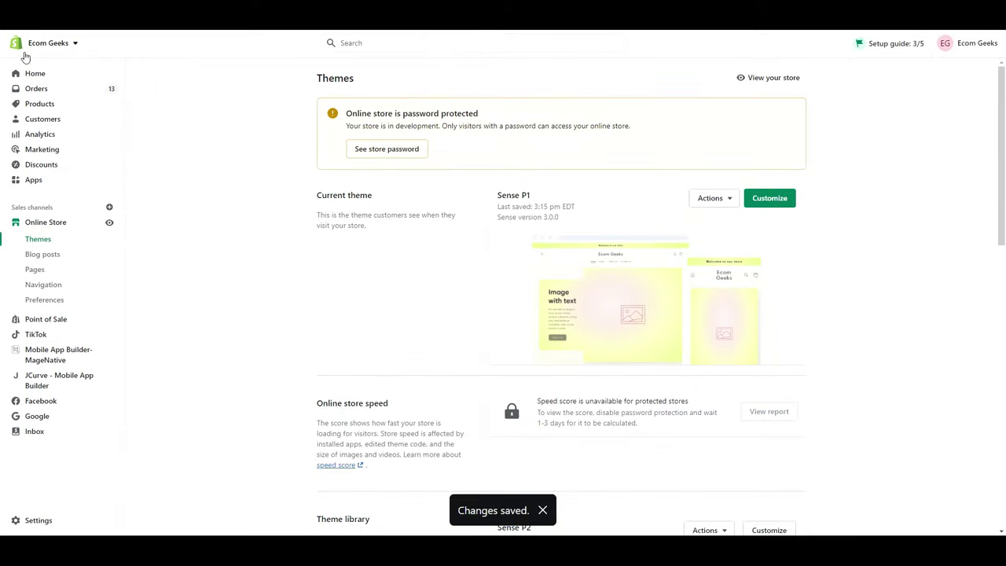
click(51, 188)
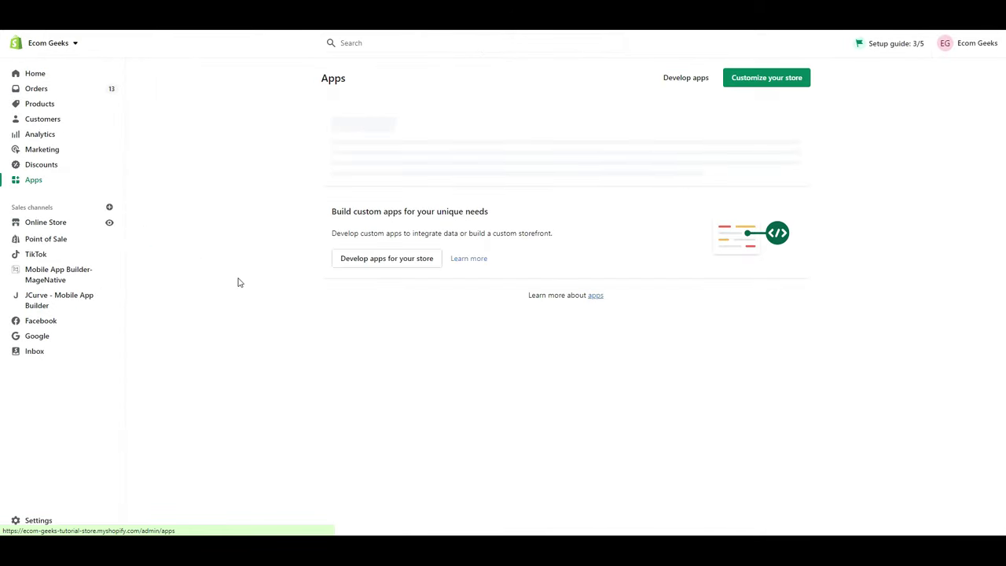
click(791, 88)
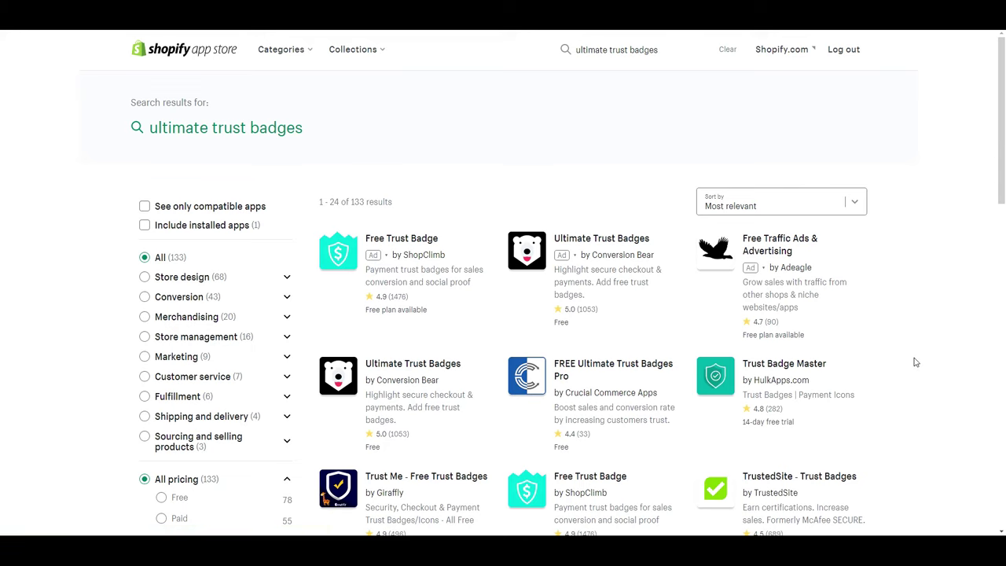
click(459, 368)
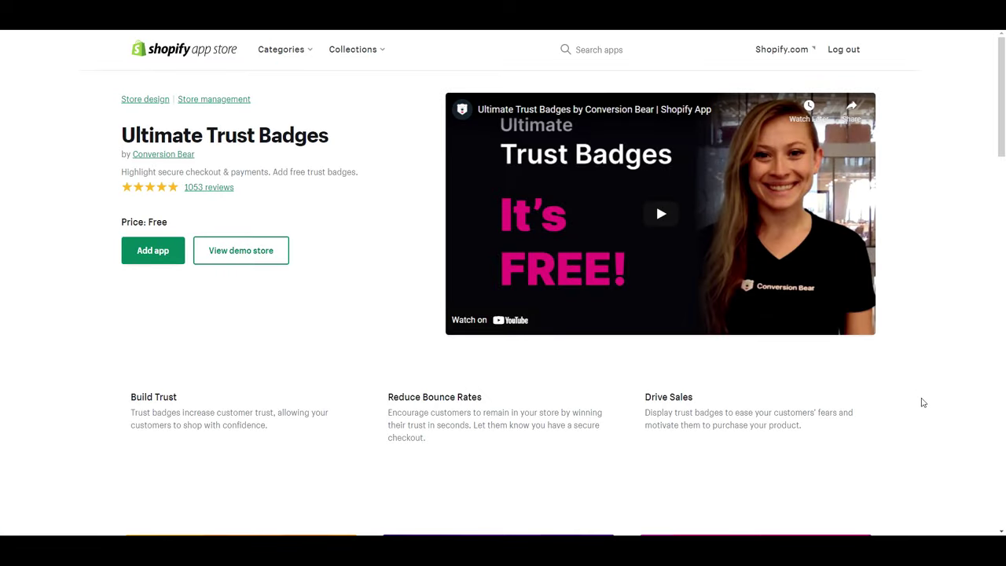
click(154, 256)
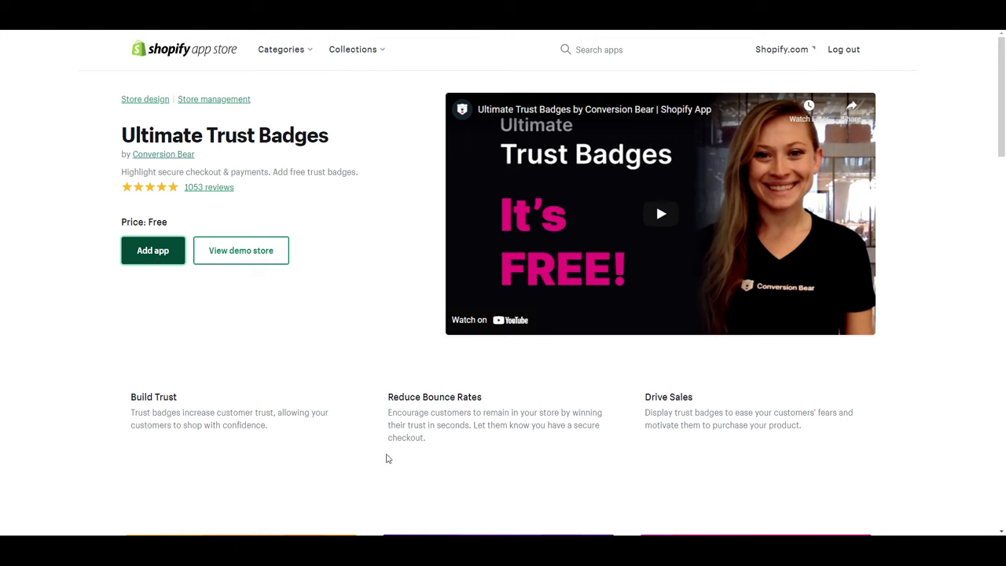
click(725, 89)
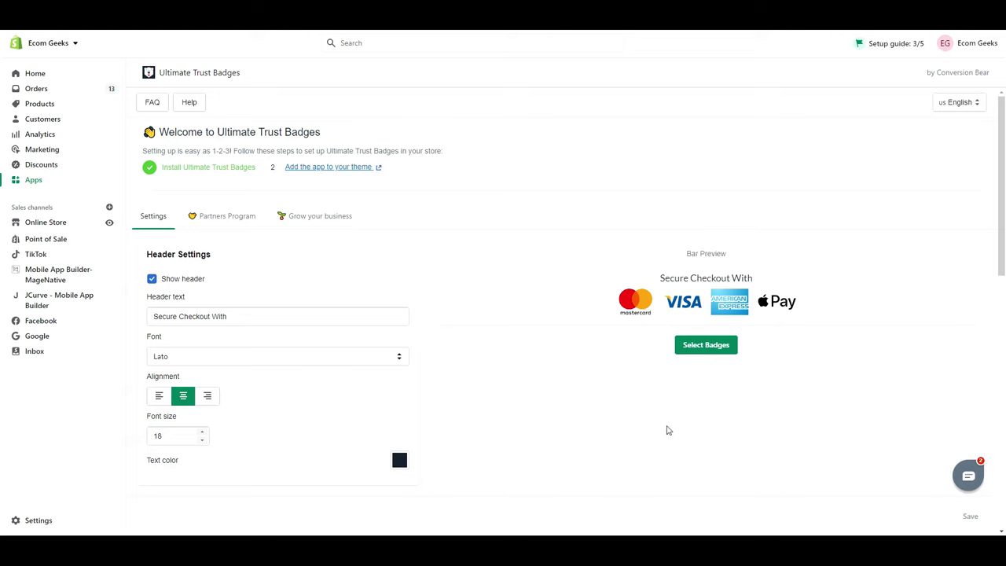
click(709, 344)
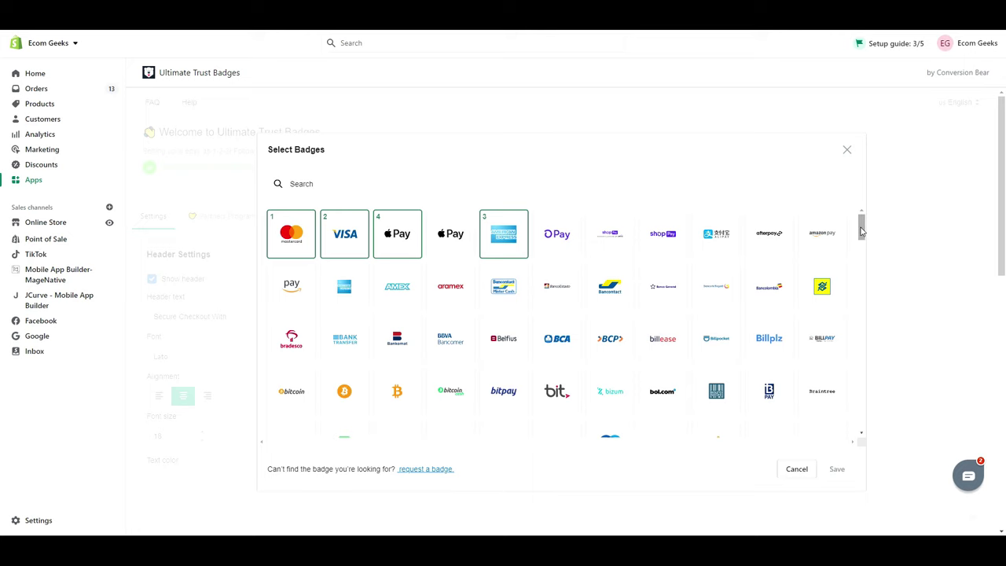
drag(860, 231, 848, 409)
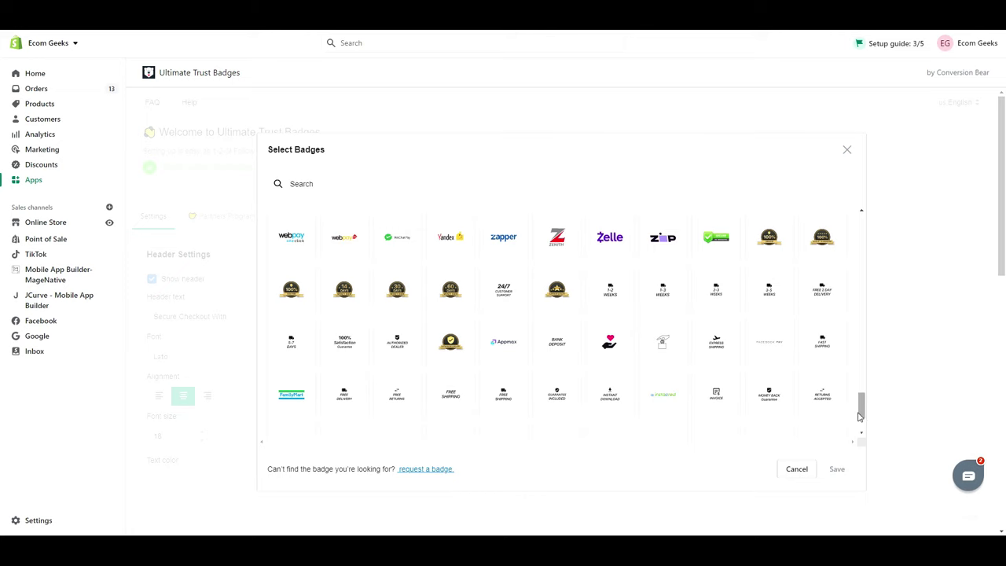
drag(858, 415, 858, 425)
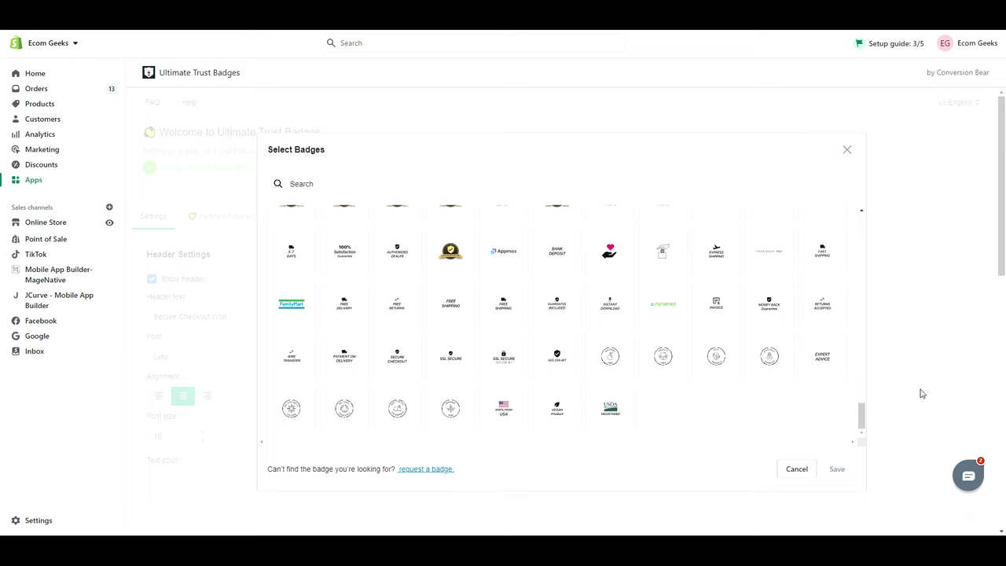
click(847, 150)
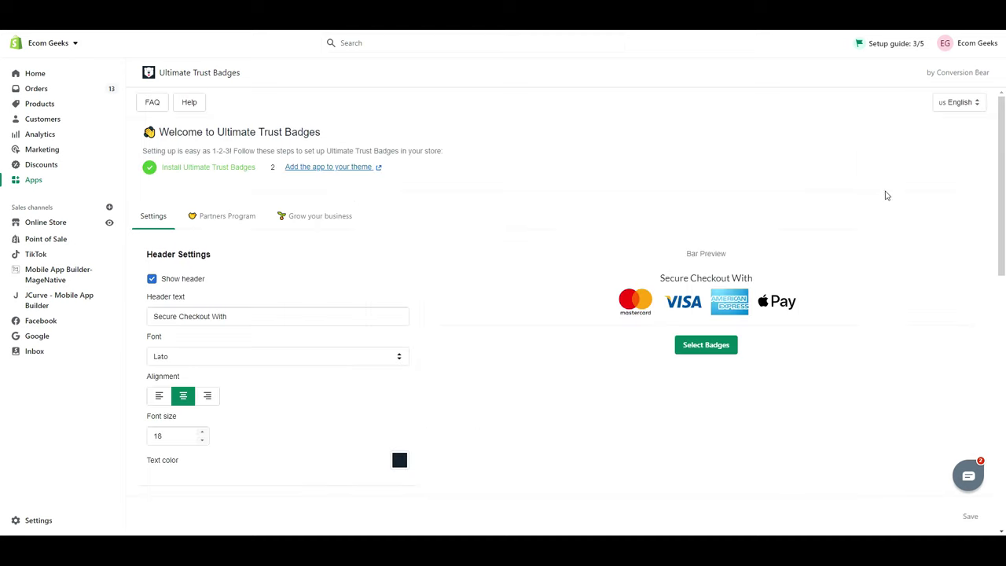
Preview the monochrome, monochrome card and full-colour card badge styles, then revert to Original.
drag(1004, 212, 990, 355)
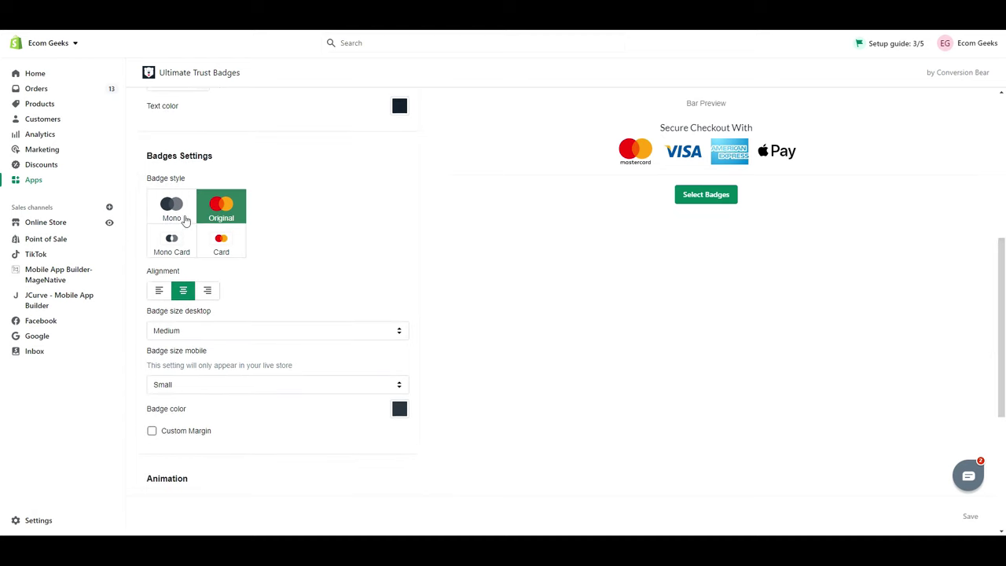
click(186, 219)
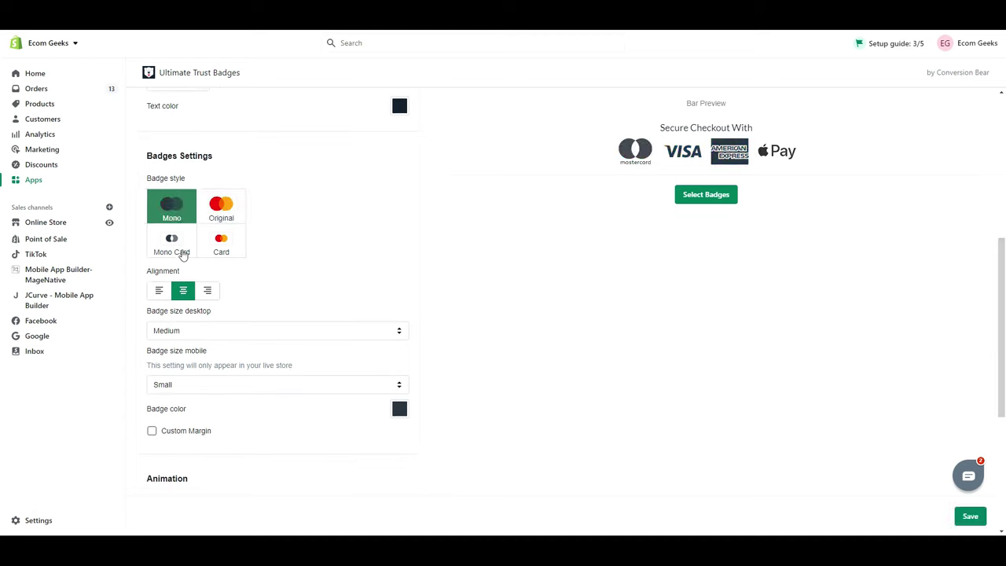
click(182, 253)
click(221, 250)
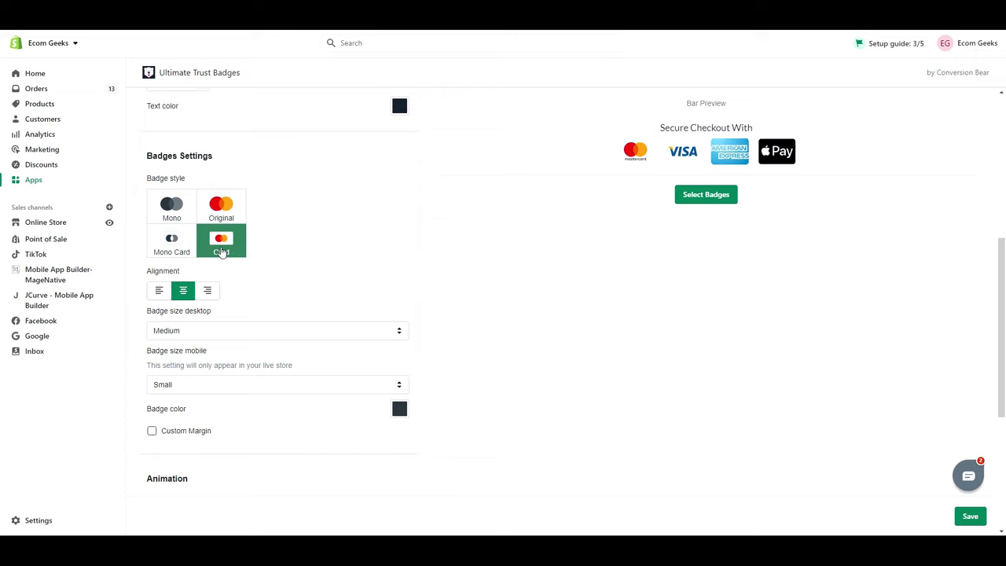
click(226, 215)
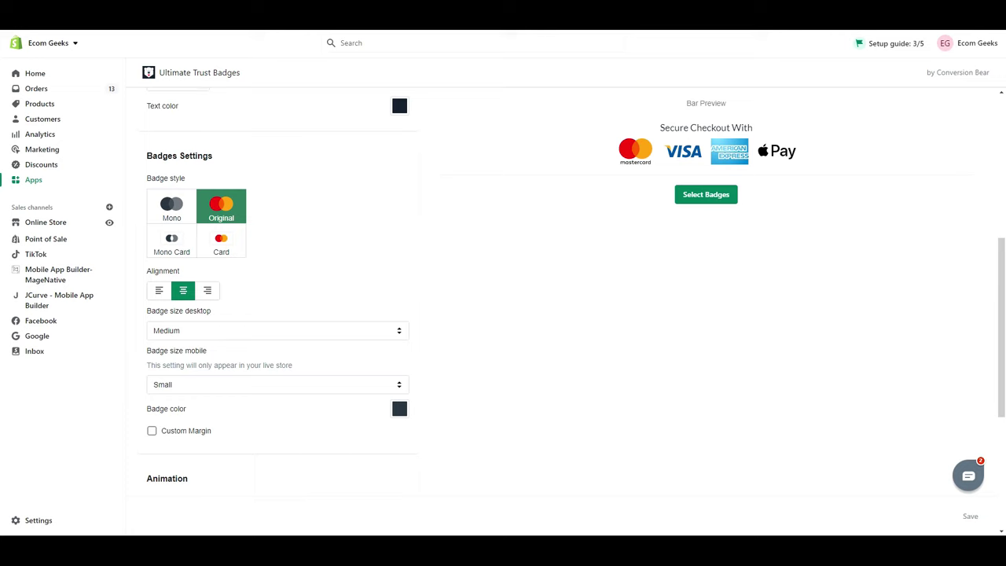
Select the whole 'Secure Checkout With' header text to clear it.
drag(999, 389, 988, 272)
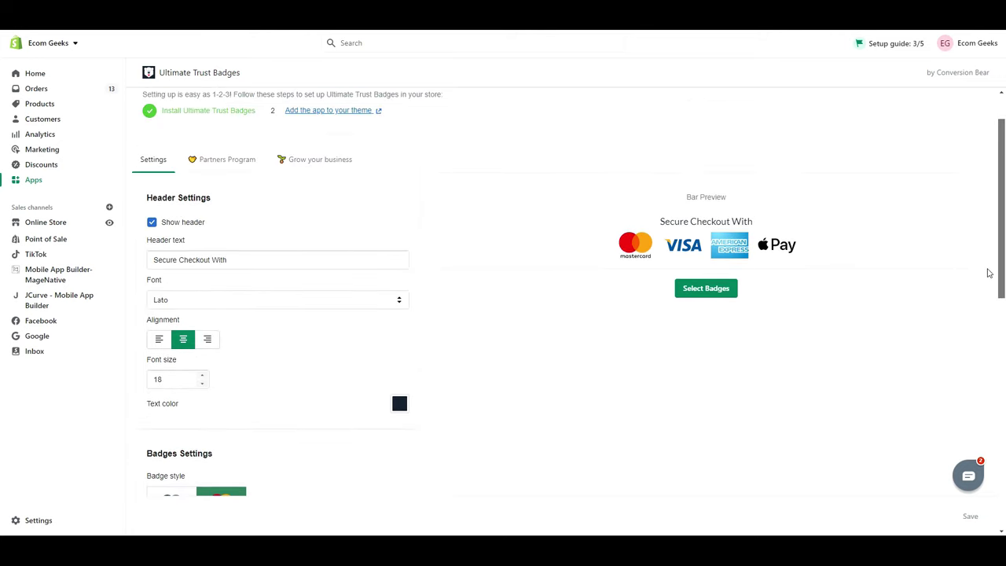
click(259, 259)
triple_click(196, 260)
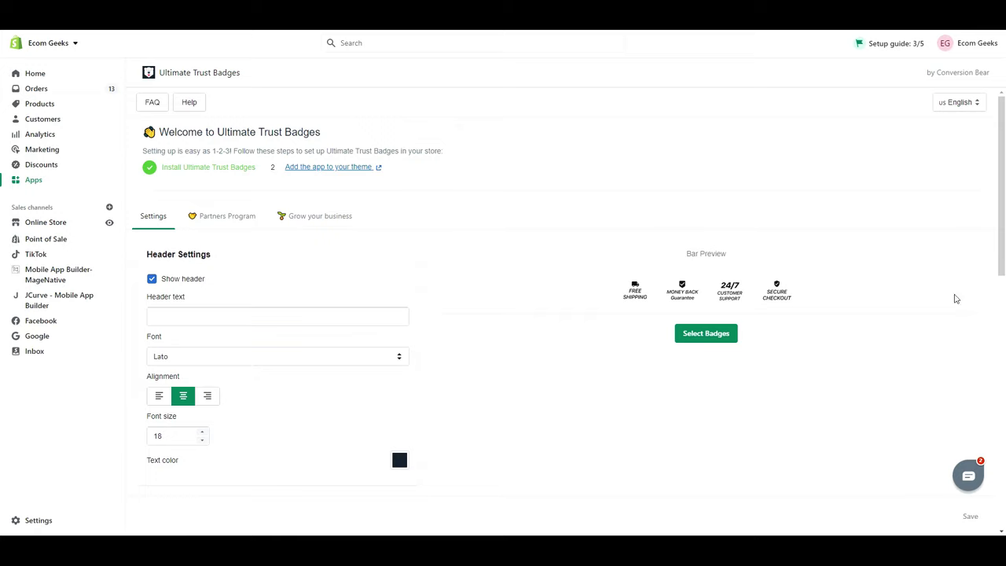
drag(1001, 259, 977, 405)
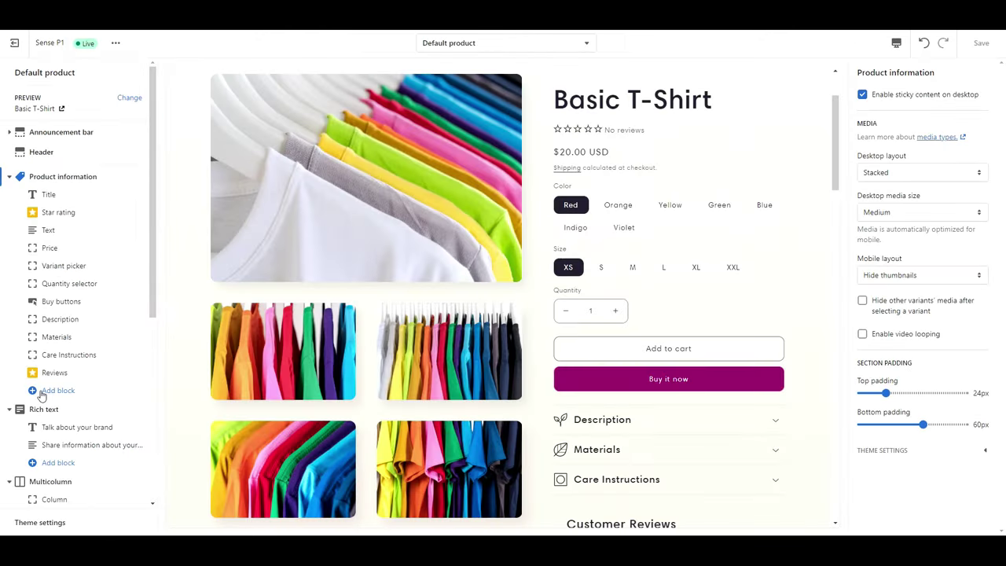
Add a Trust Badge Widget block to Product information and move it up near Reviews.
click(42, 393)
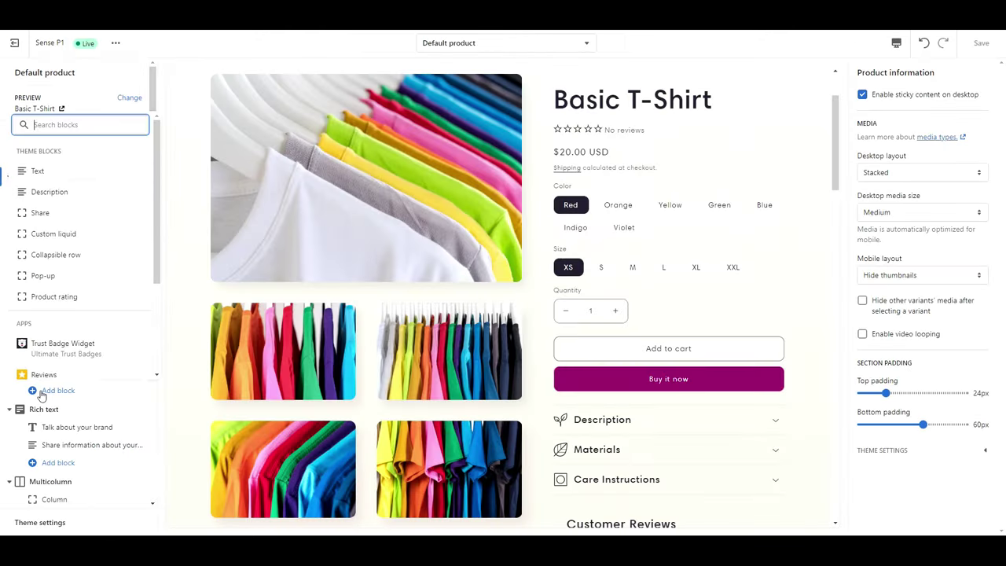
click(66, 356)
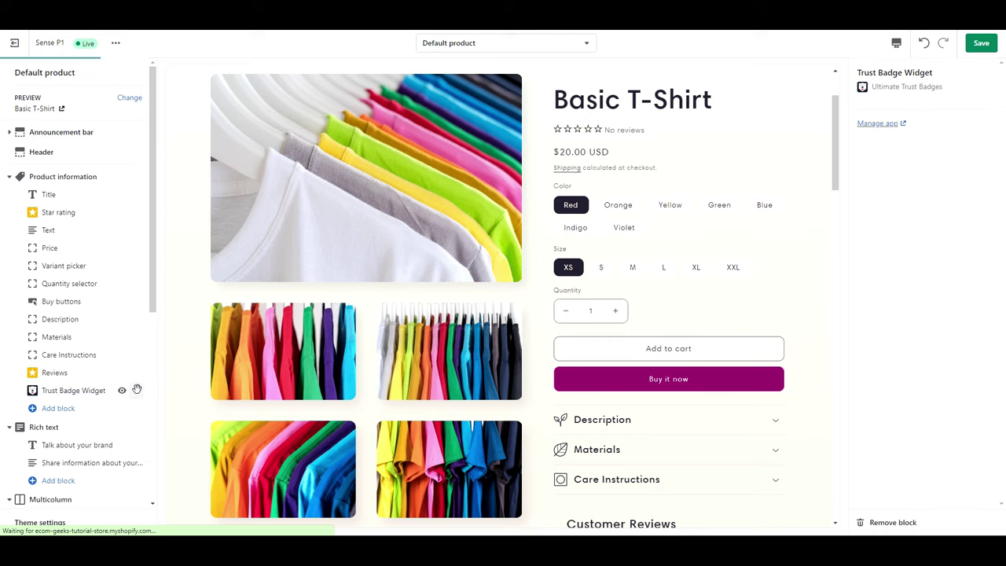
drag(142, 388, 134, 321)
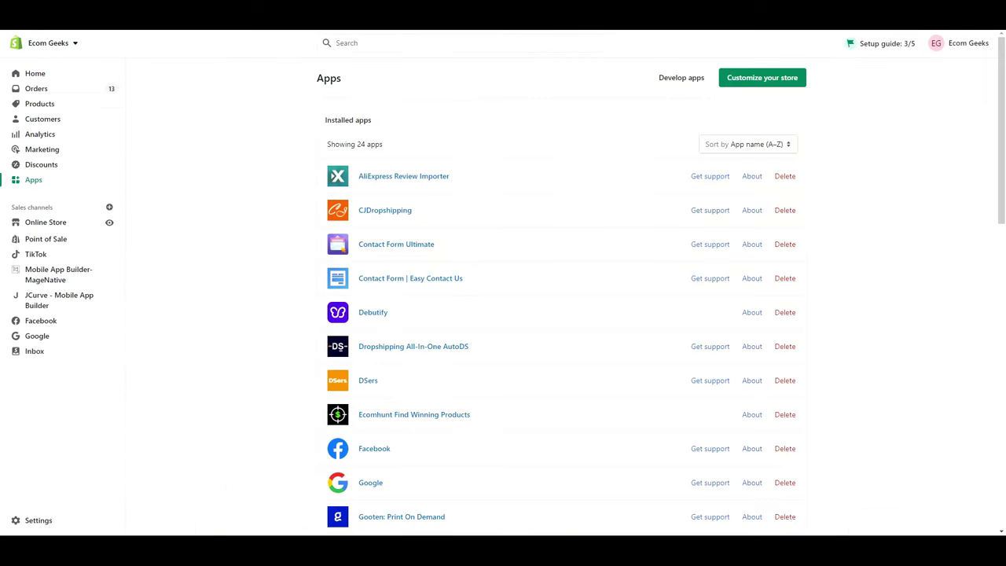
Open the Globo Color Swatch listing in the App Store and install the app.
click(782, 82)
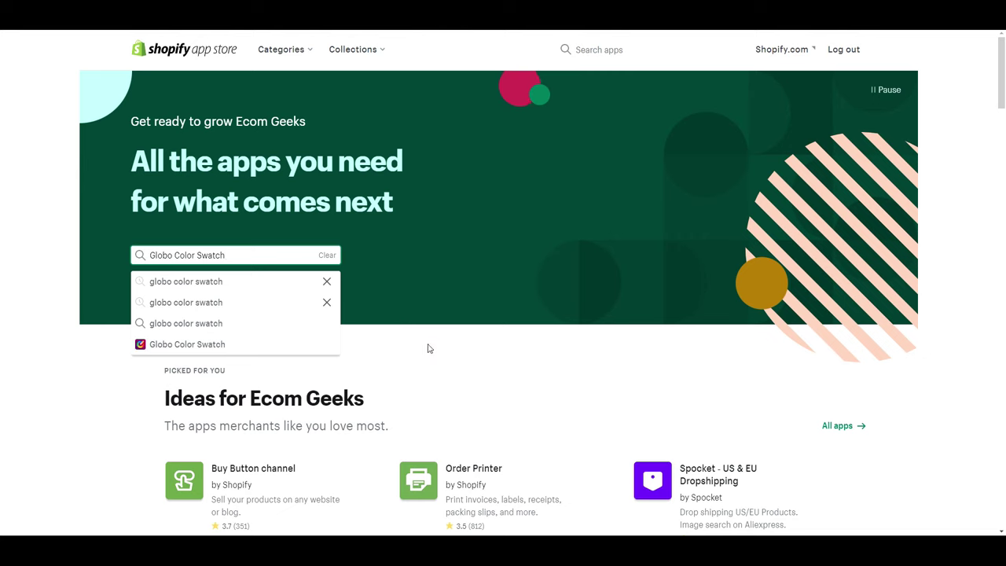
click(189, 346)
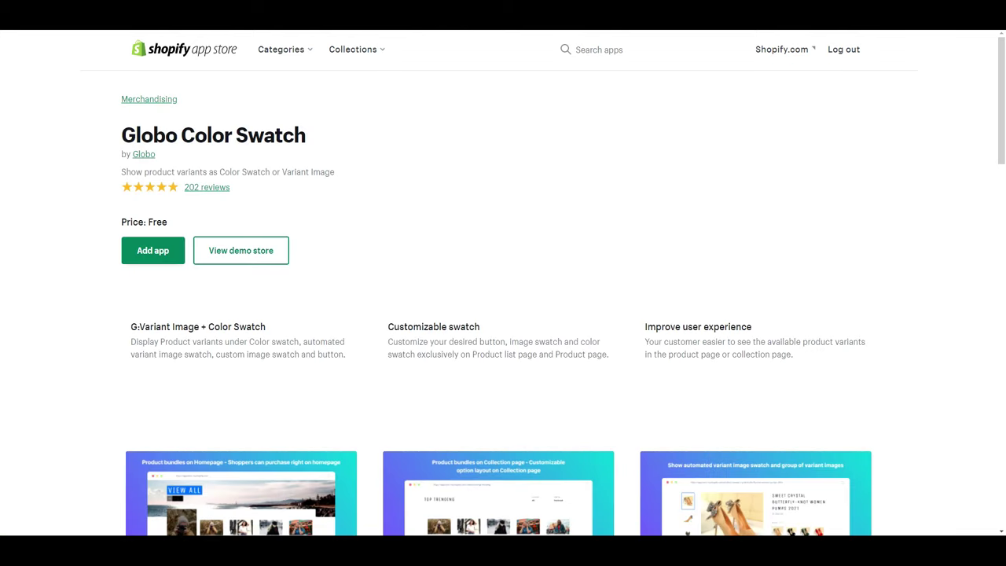
click(153, 257)
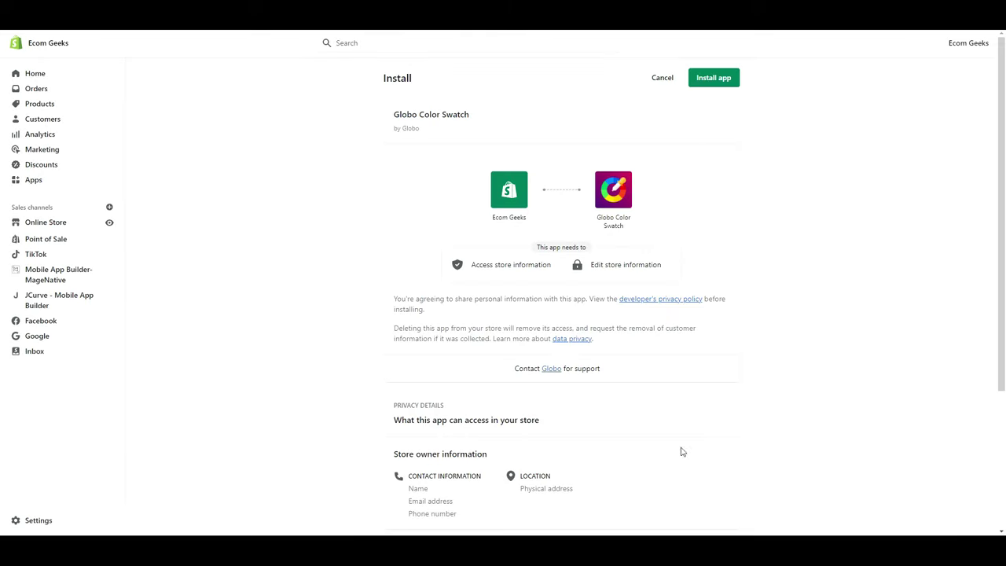
click(718, 82)
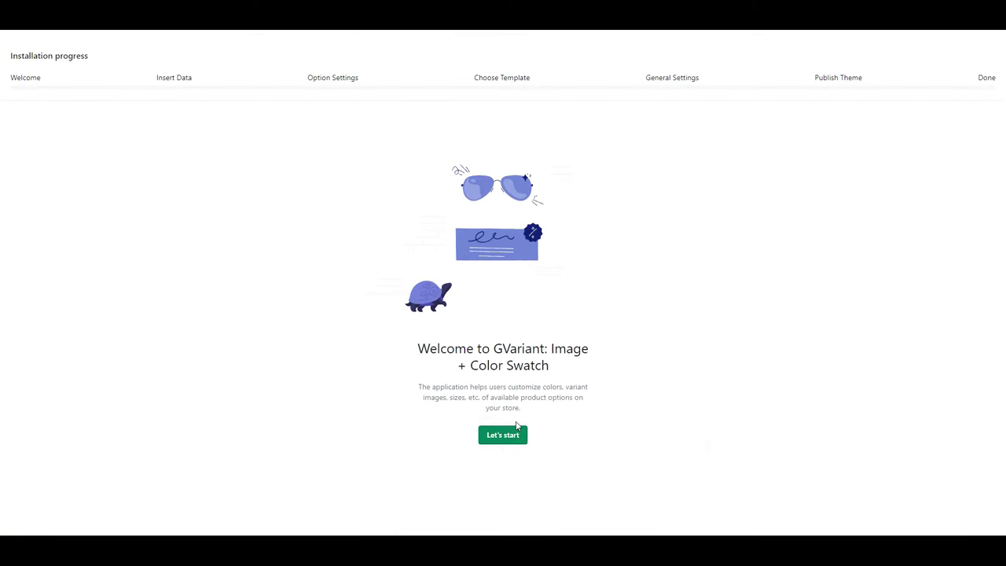
Show Color as 'Color or custom image swatch', keep Size as buttons, and continue setup.
click(501, 437)
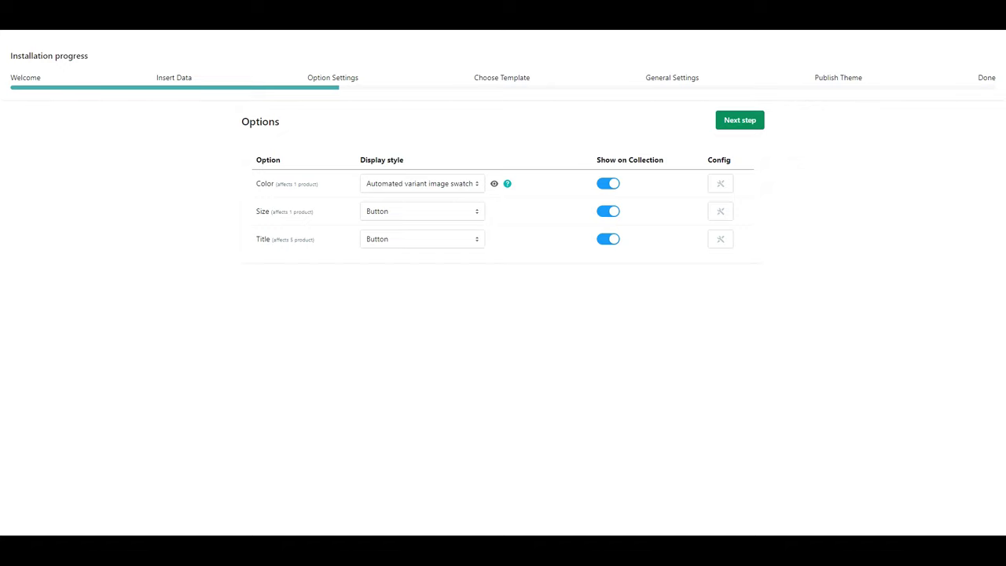
click(476, 212)
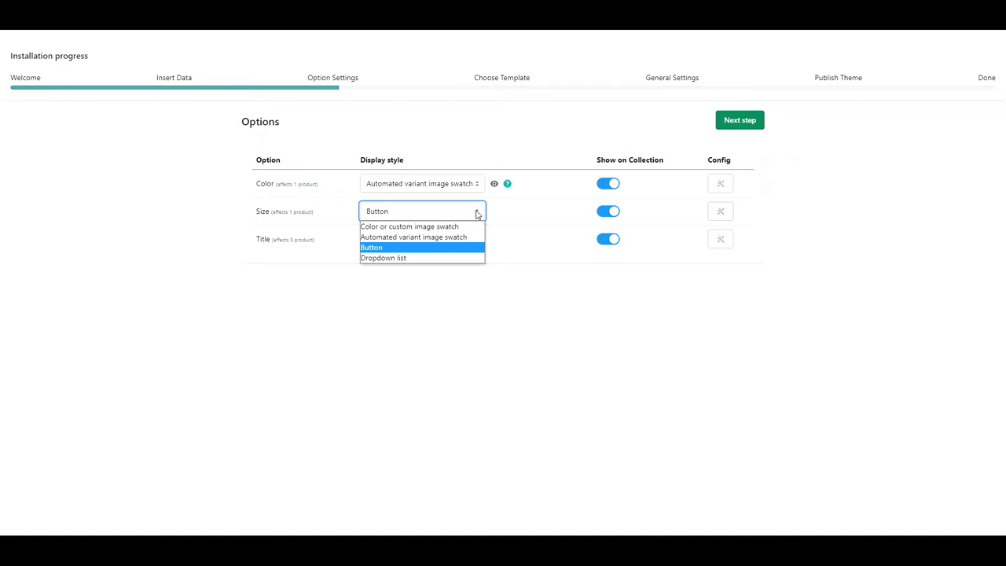
click(476, 213)
click(474, 189)
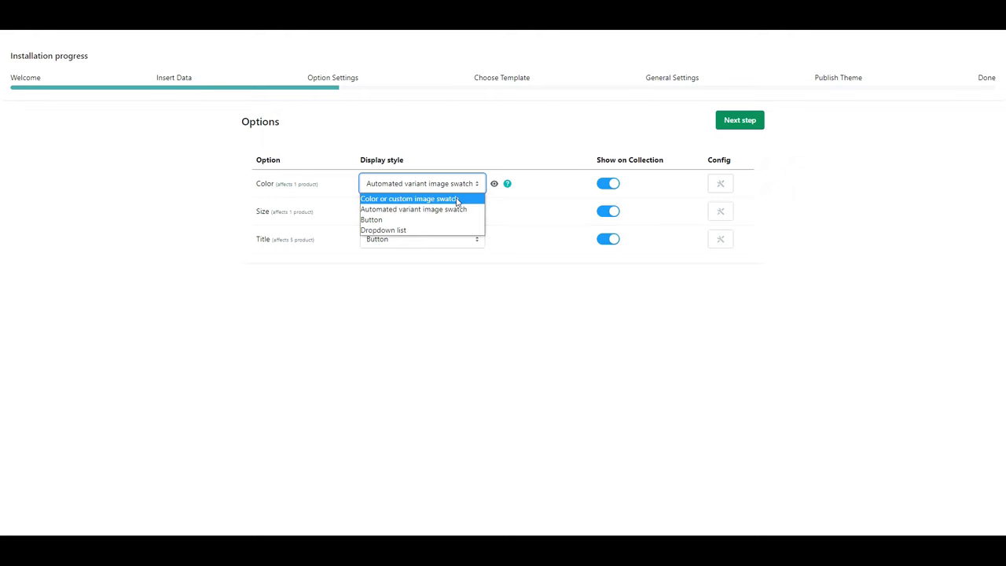
click(456, 201)
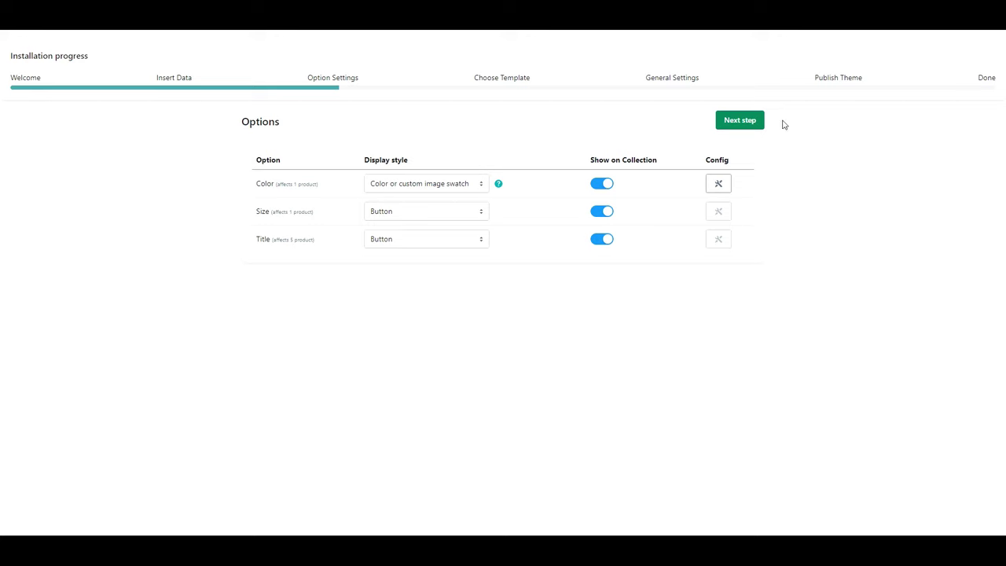
click(748, 123)
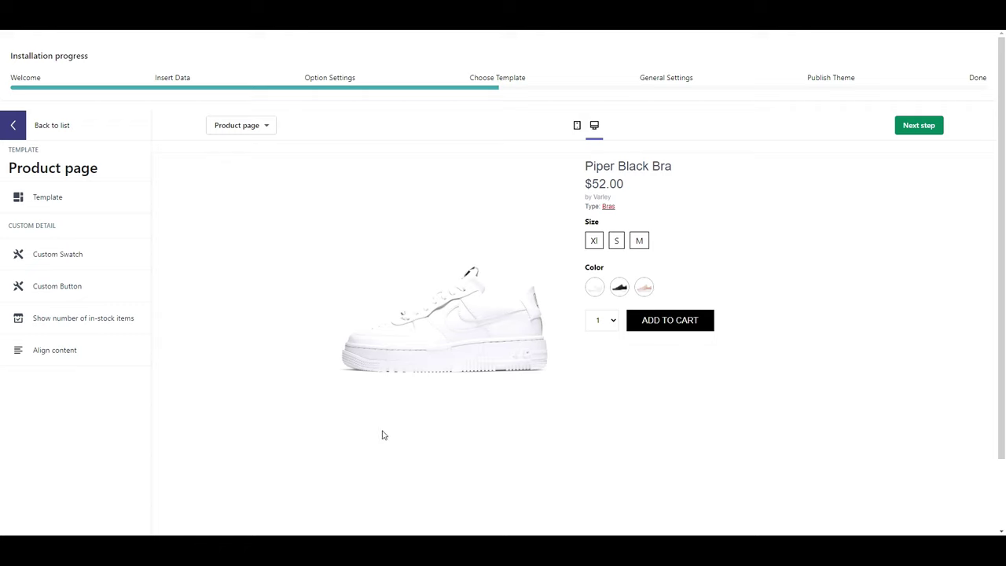
Preview Templates 2, 3 and 4, settle on Template 1, and advance to General Settings.
click(81, 204)
click(45, 169)
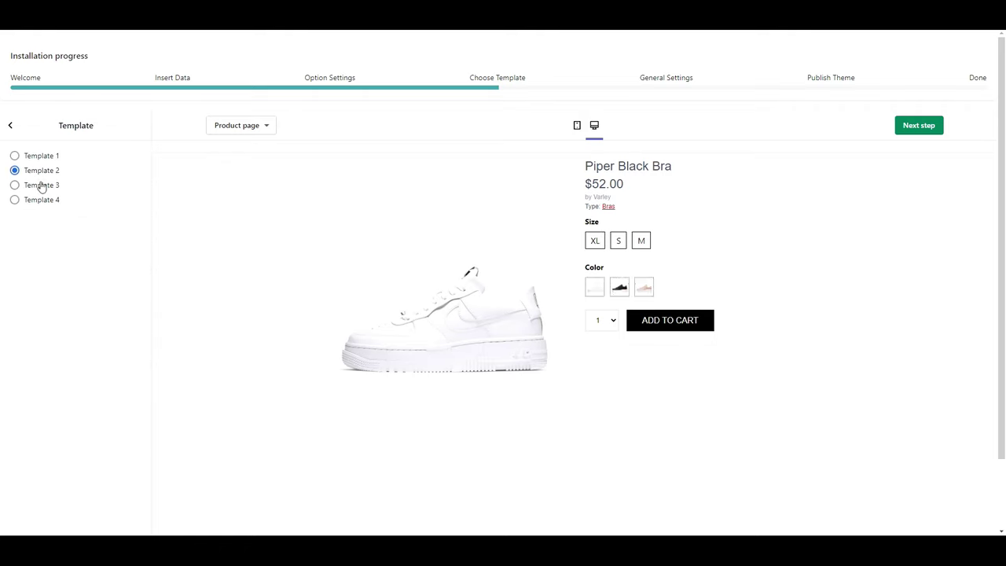
click(41, 186)
click(40, 202)
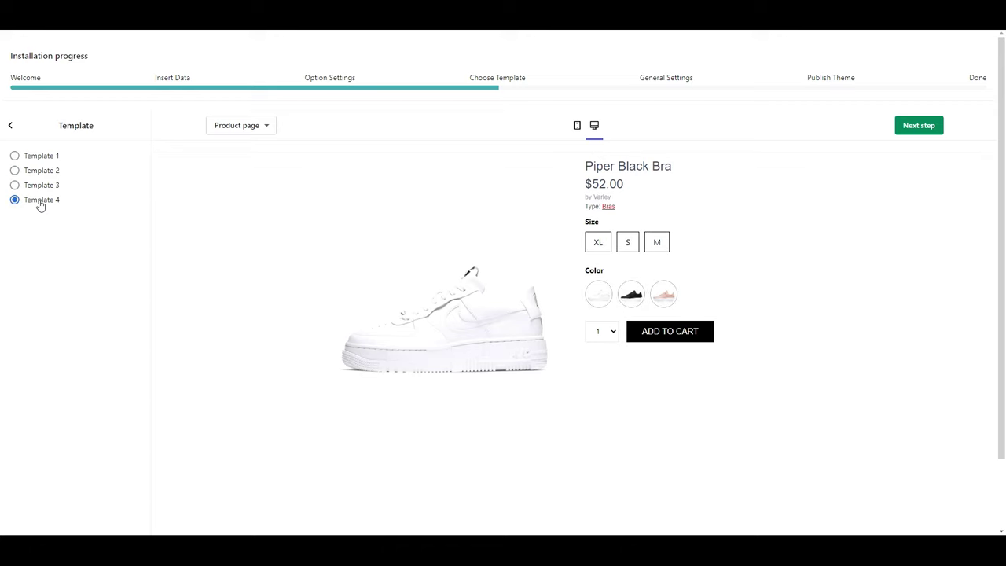
click(50, 161)
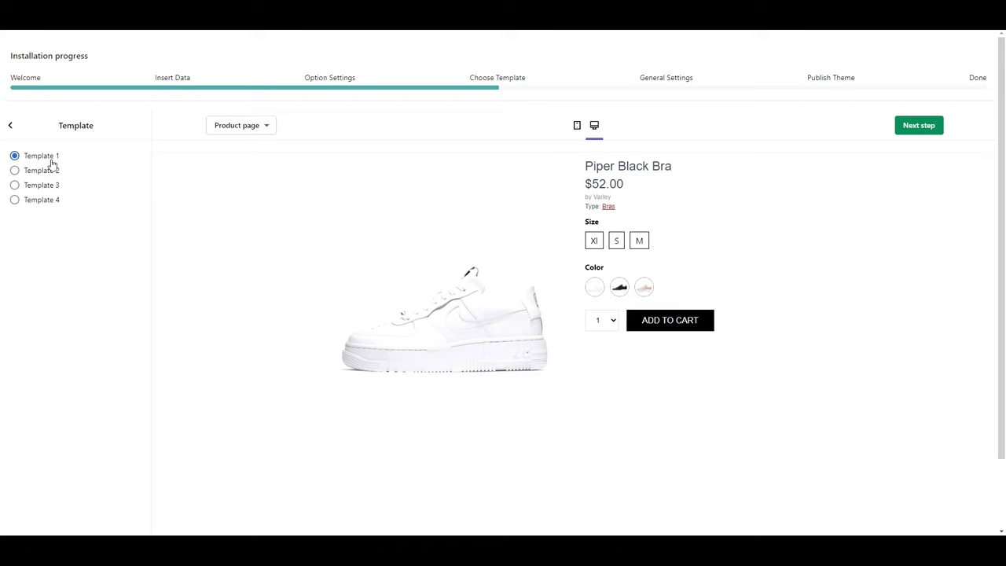
click(924, 127)
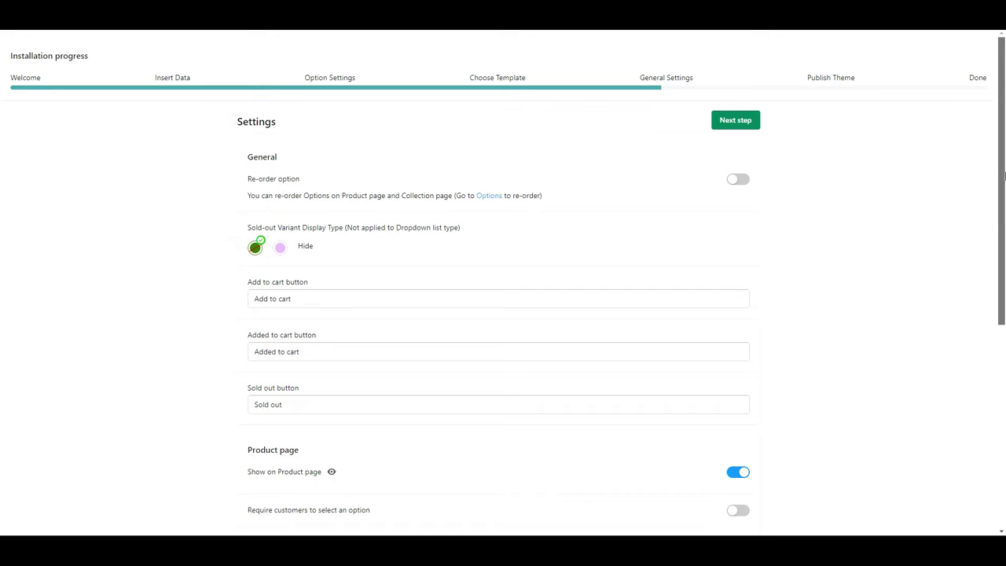
scroll(975, 282, down, 4)
drag(1001, 409, 1001, 145)
Install the swatches on the Sense P1 (live theme) and confirm the Swatches widget is visible.
click(735, 120)
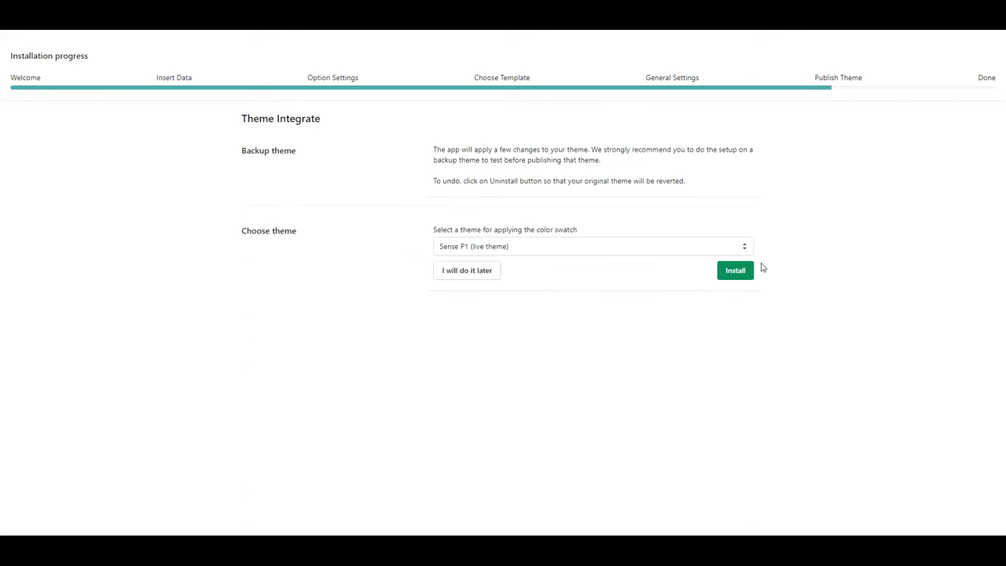
click(518, 249)
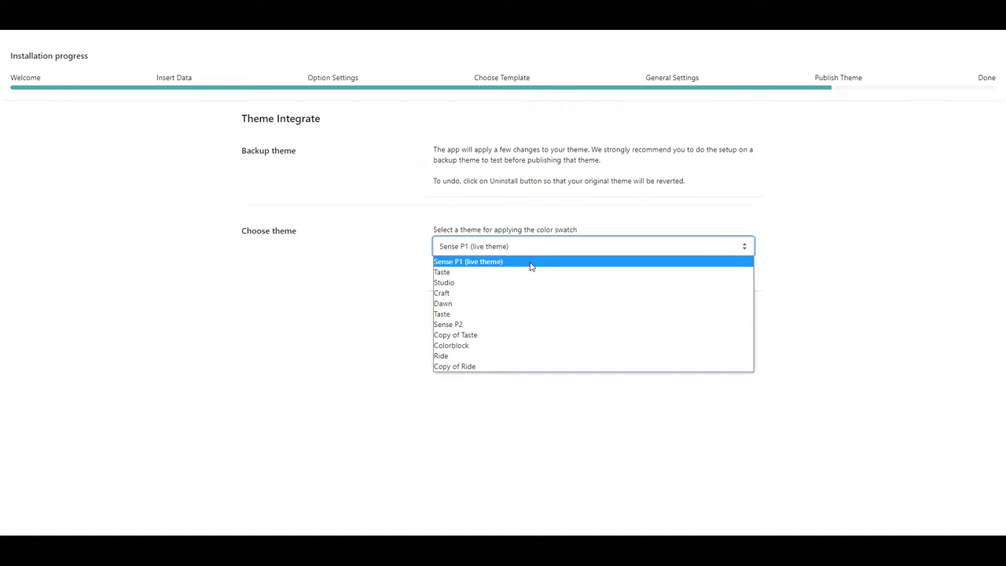
click(531, 266)
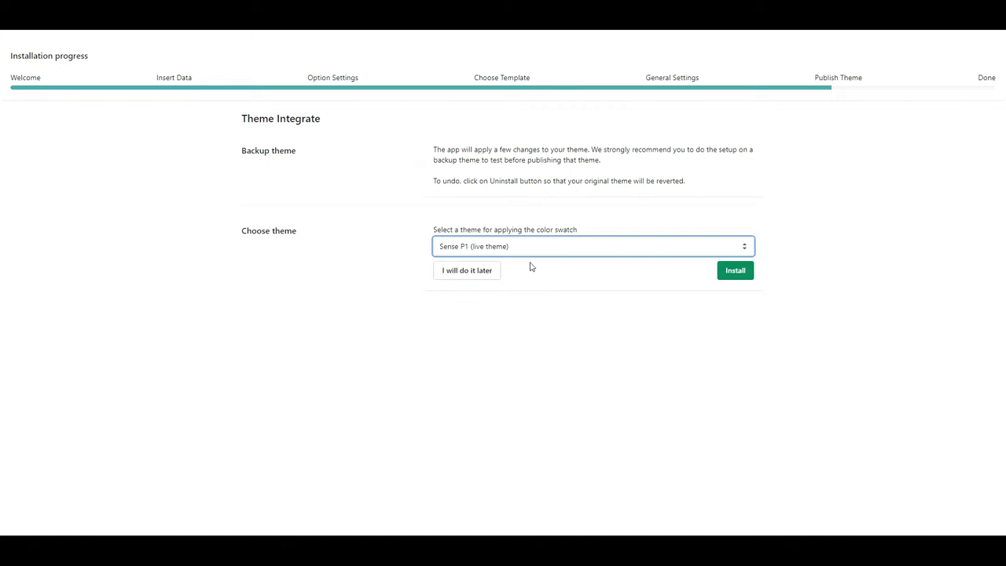
click(747, 276)
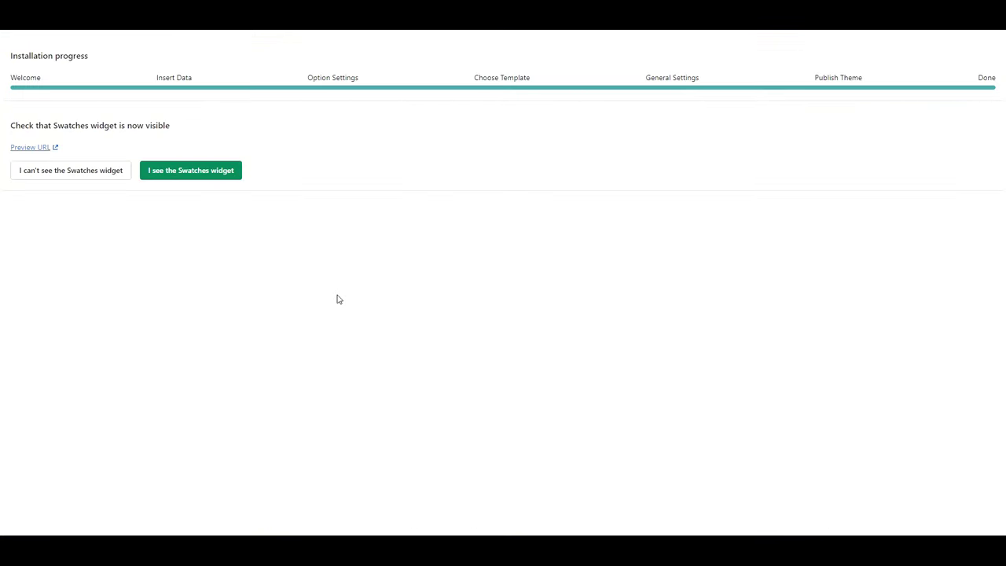
click(218, 173)
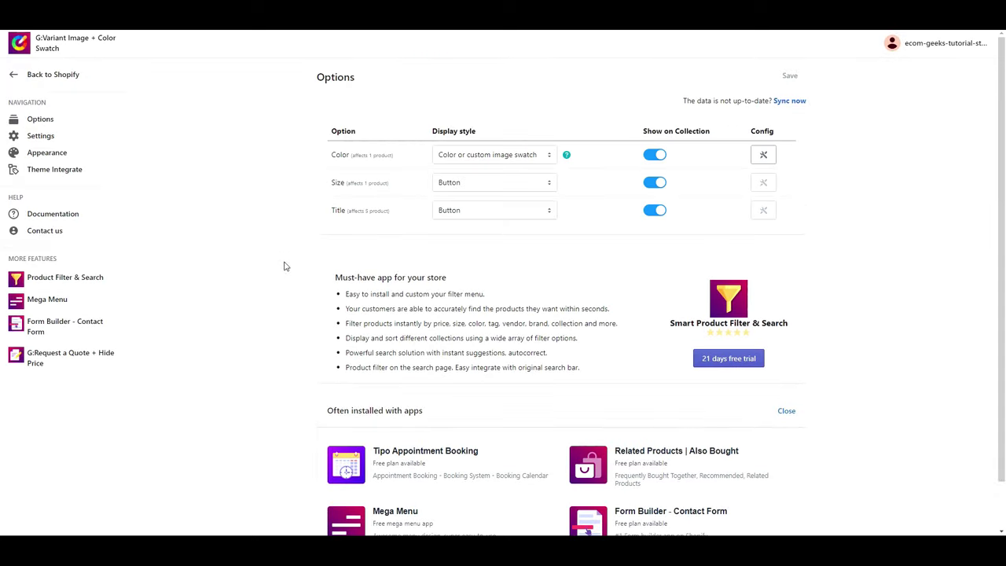
In the Color option's swatch config, give the Red, Orange and Yellow values matching swatch colours.
click(767, 163)
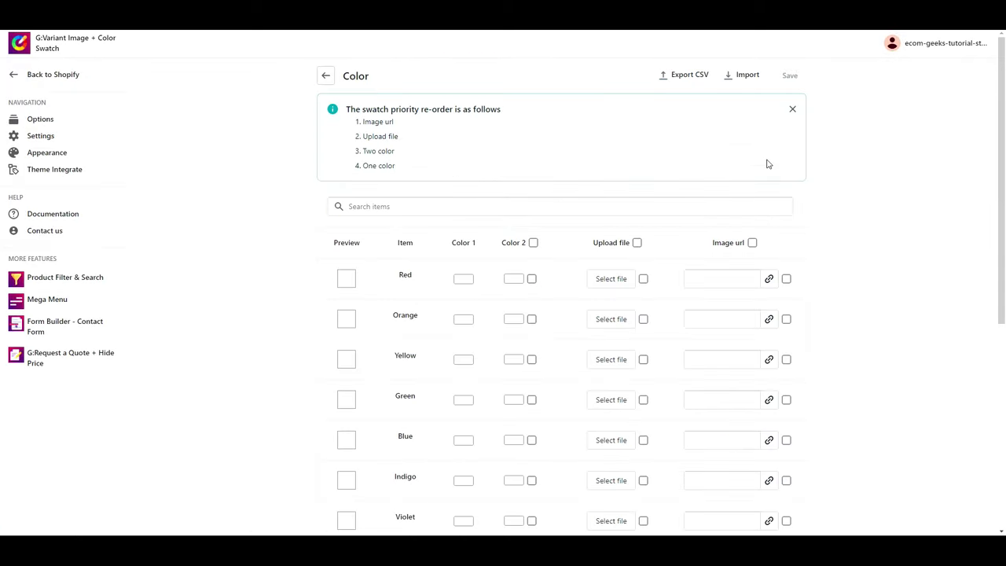
scroll(996, 227, down, 2)
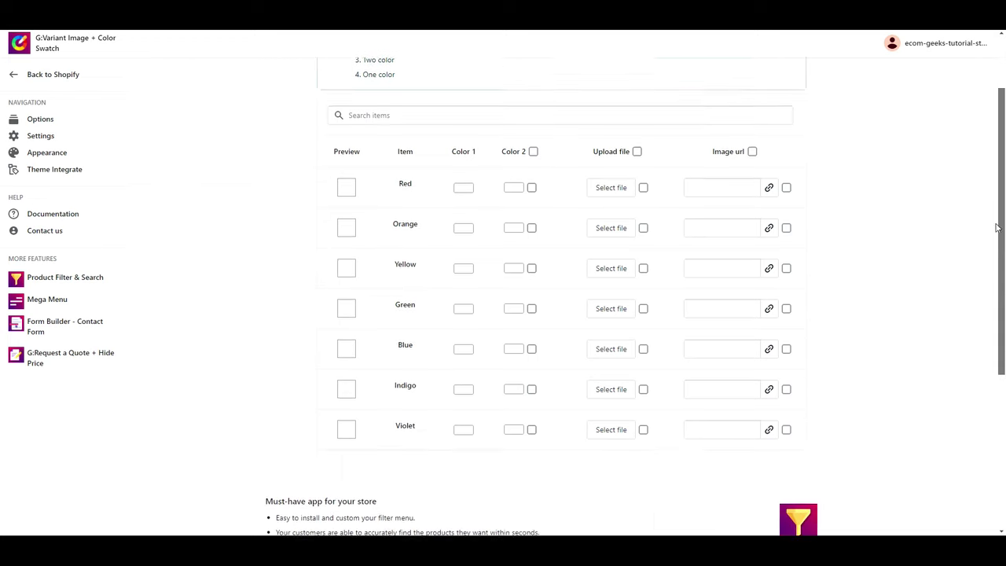
scroll(996, 227, down, 1)
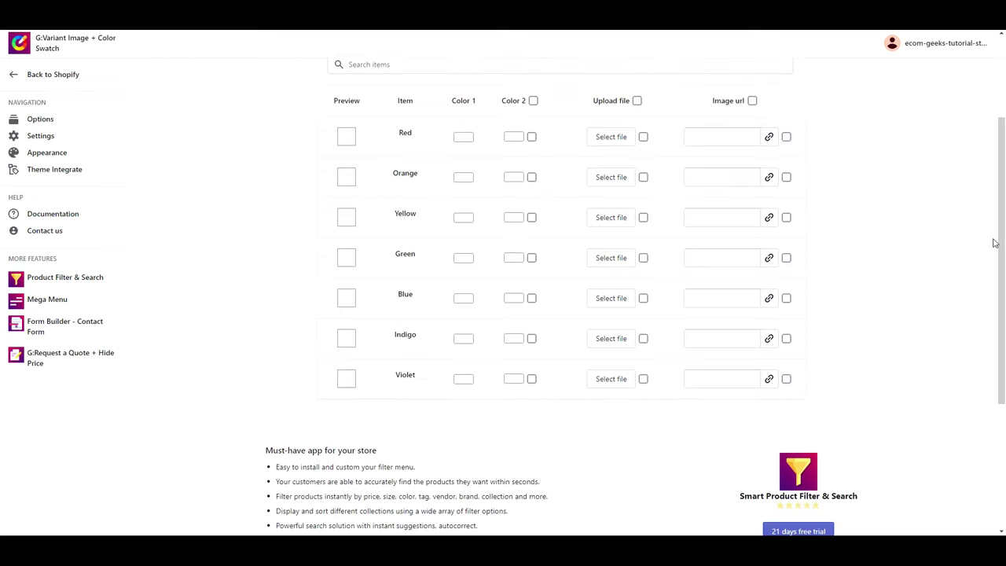
click(465, 138)
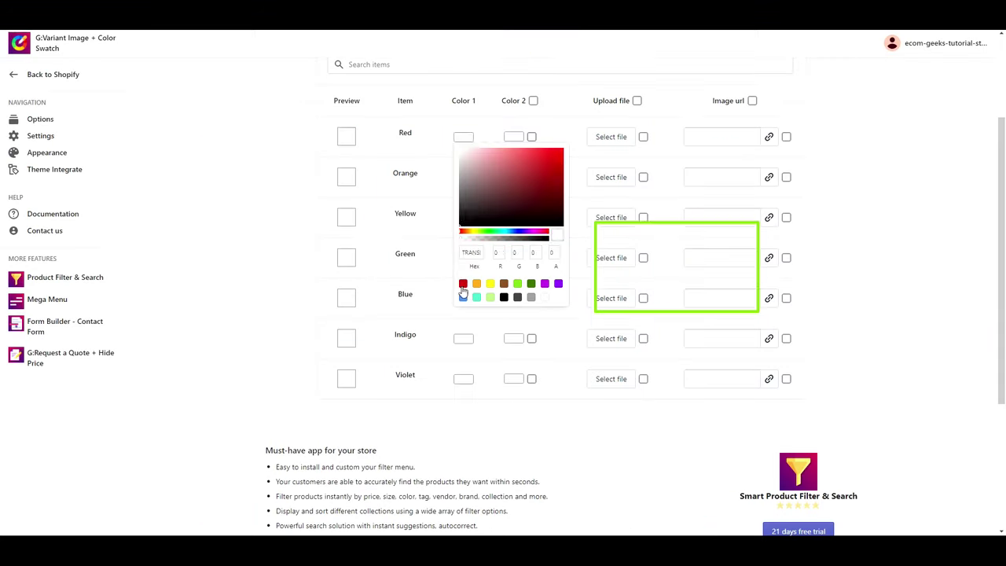
click(463, 293)
click(441, 189)
click(464, 177)
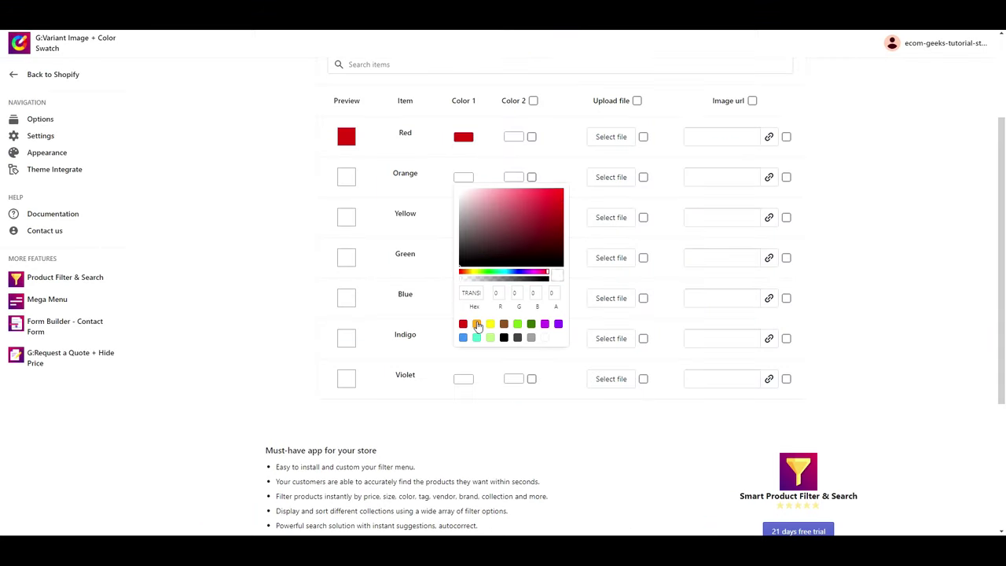
click(476, 324)
click(401, 228)
click(463, 219)
click(490, 363)
Colour the Green, Blue, Indigo (teal) and Violet (purple) swatches, then save the swatch changes.
click(422, 274)
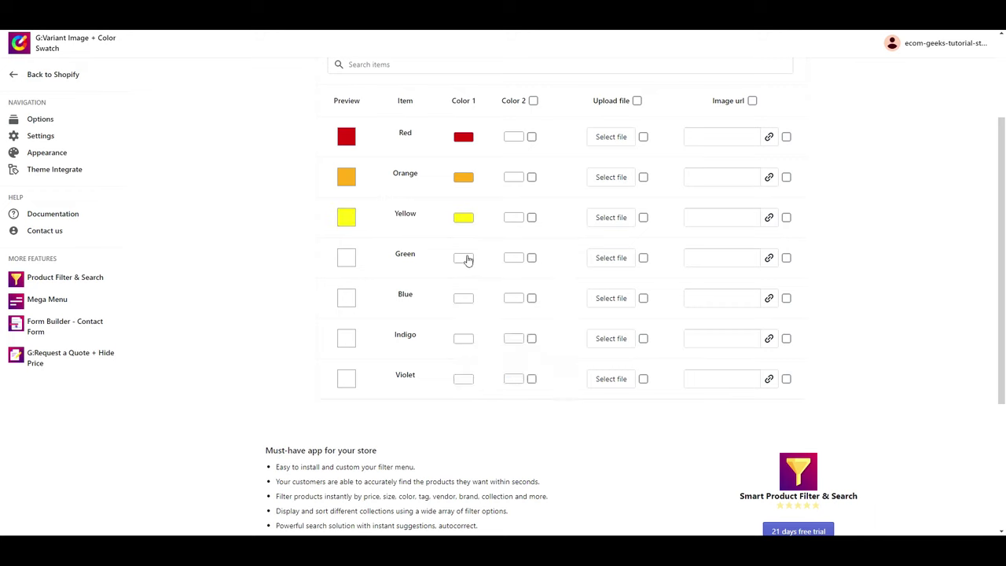
click(467, 260)
click(517, 405)
click(427, 294)
click(465, 301)
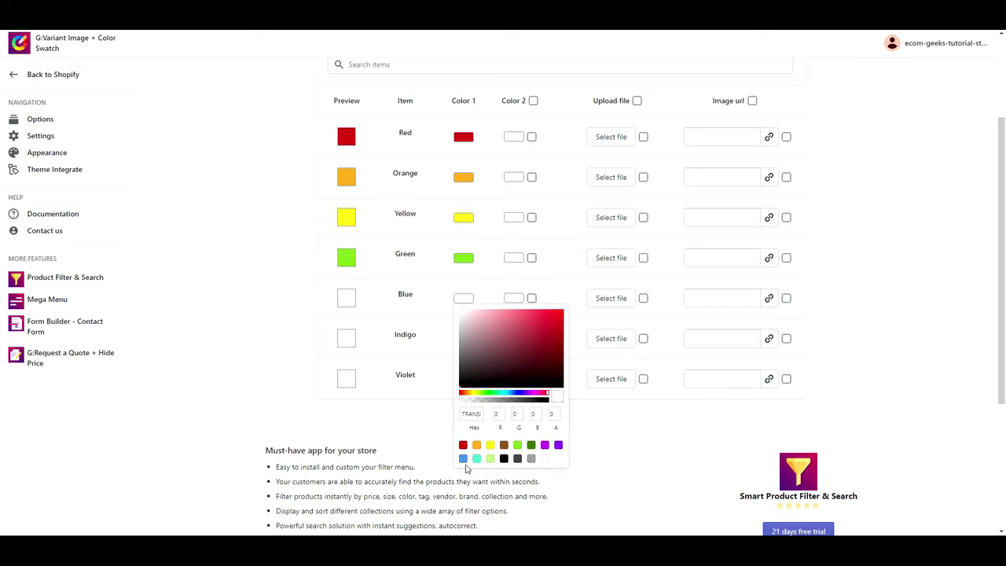
click(463, 459)
click(464, 338)
click(477, 498)
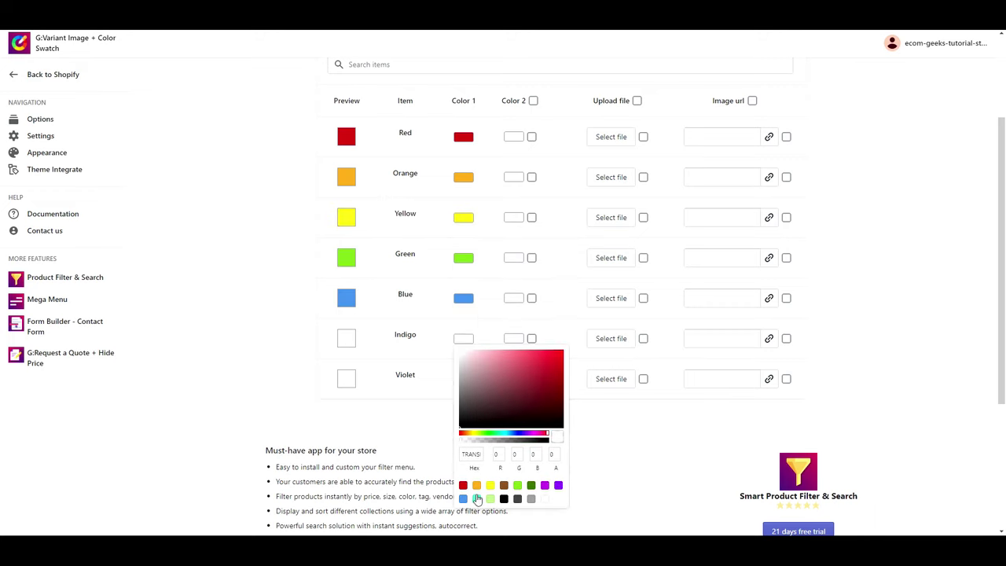
click(461, 383)
click(550, 355)
click(881, 337)
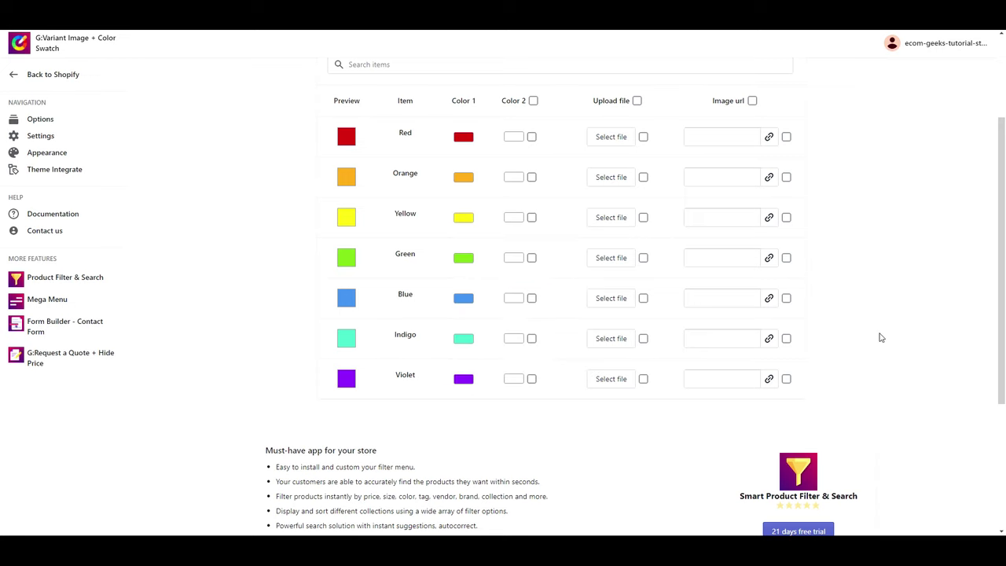
scroll(881, 338, up, 3)
click(790, 75)
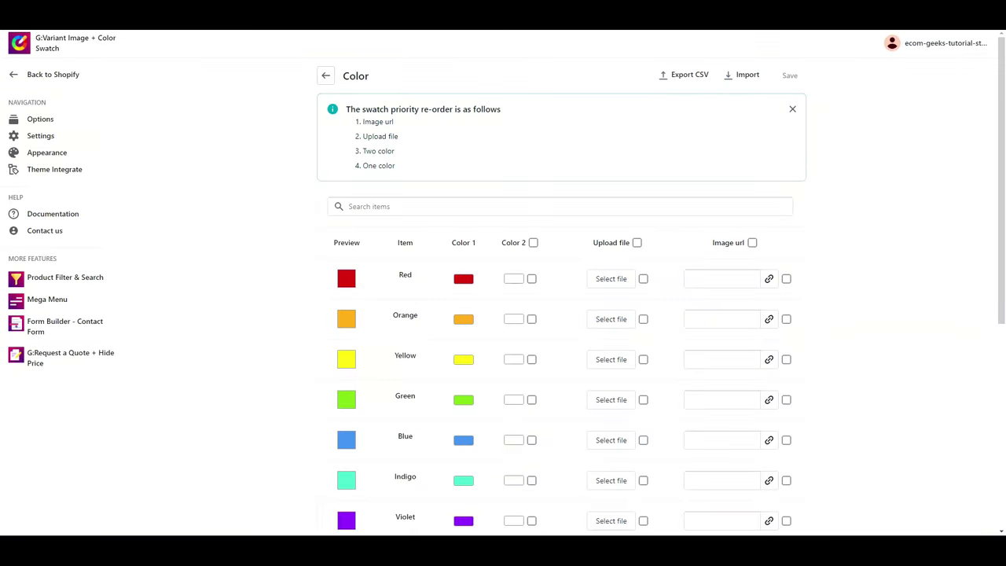
From Theme Integrate, install the swatches again on Sense P1 (live theme).
click(53, 172)
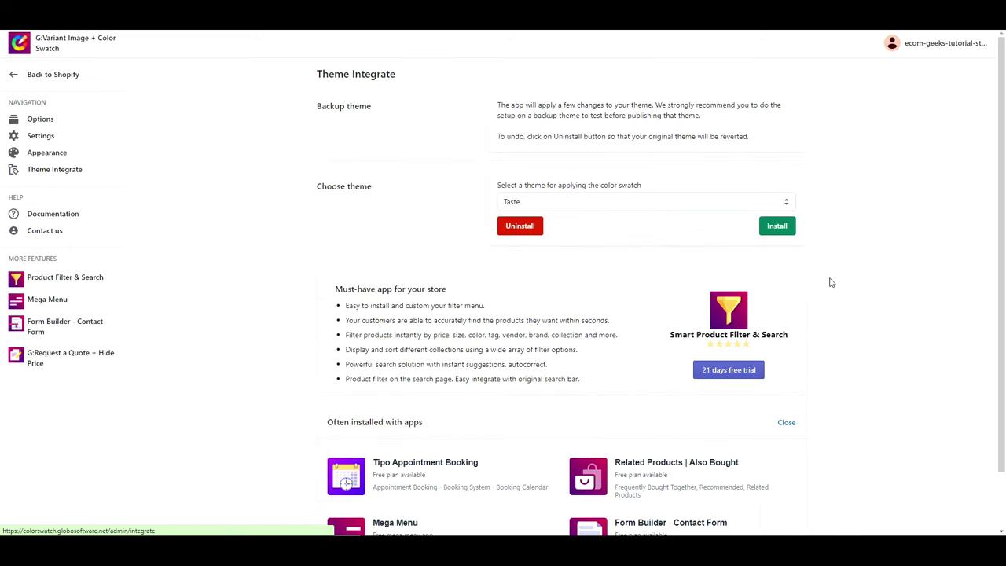
click(785, 203)
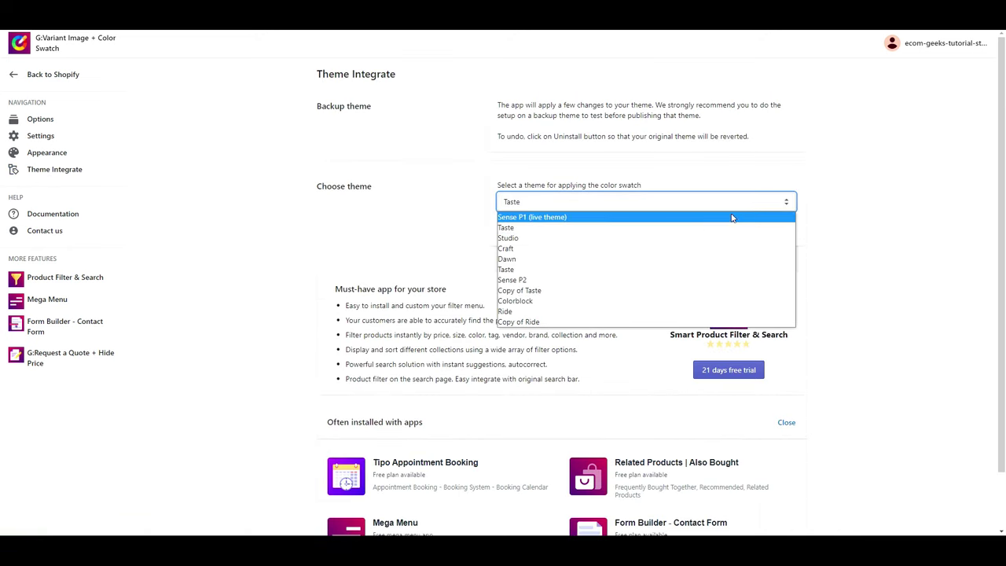
click(695, 218)
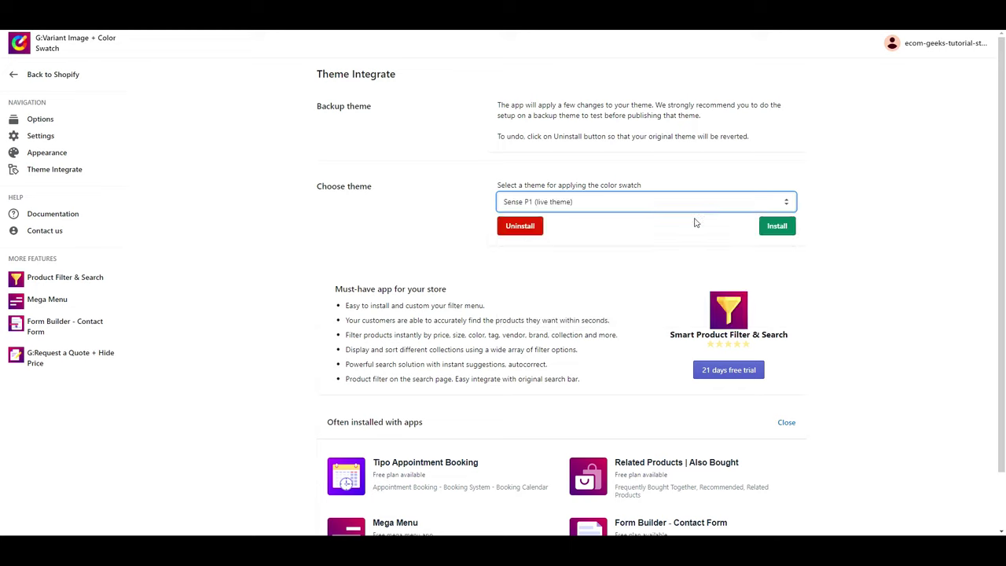
click(776, 228)
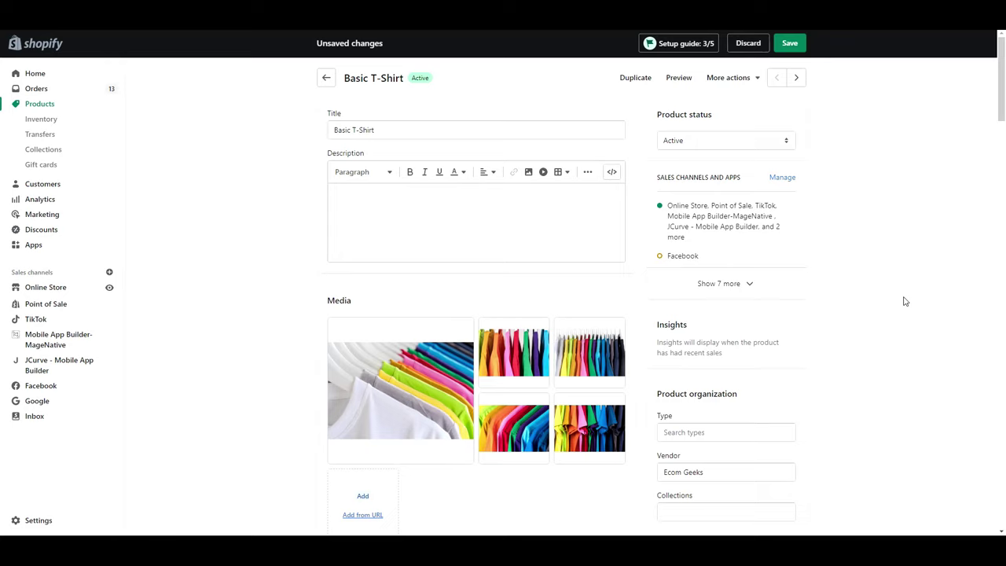
Review the product's Color and Size options and variants, then sync the product option data.
scroll(904, 303, down, 15)
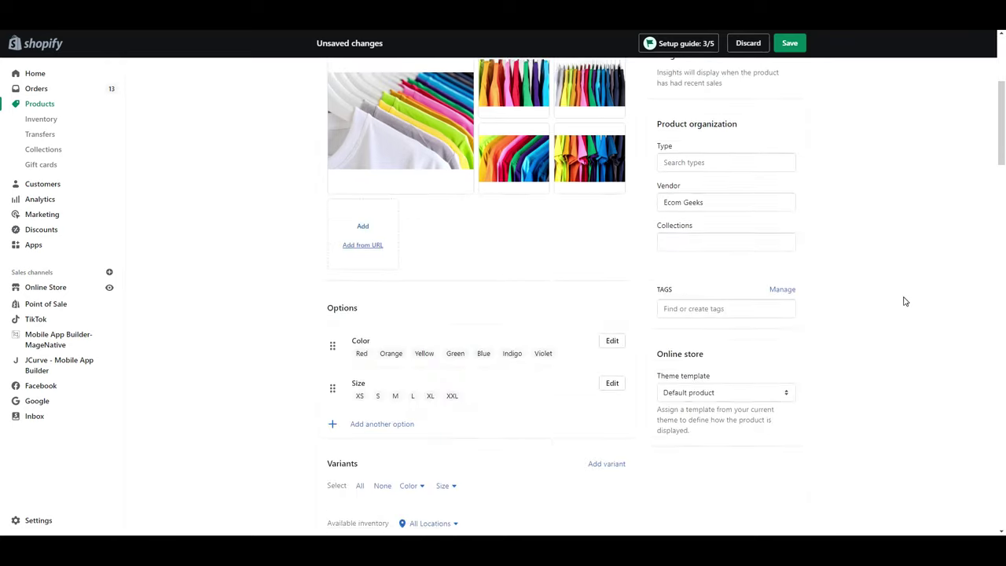
scroll(905, 318, down, 10)
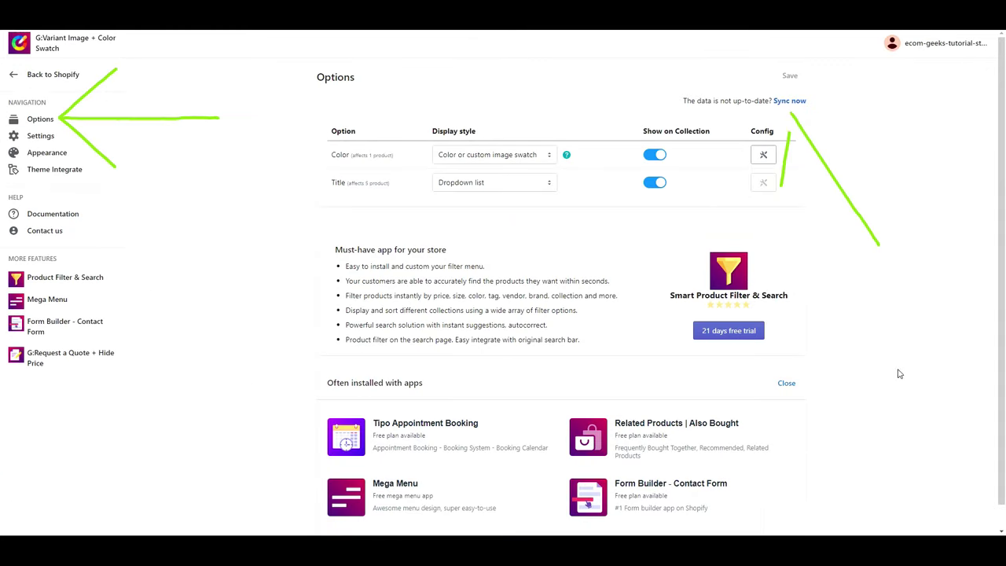
click(789, 101)
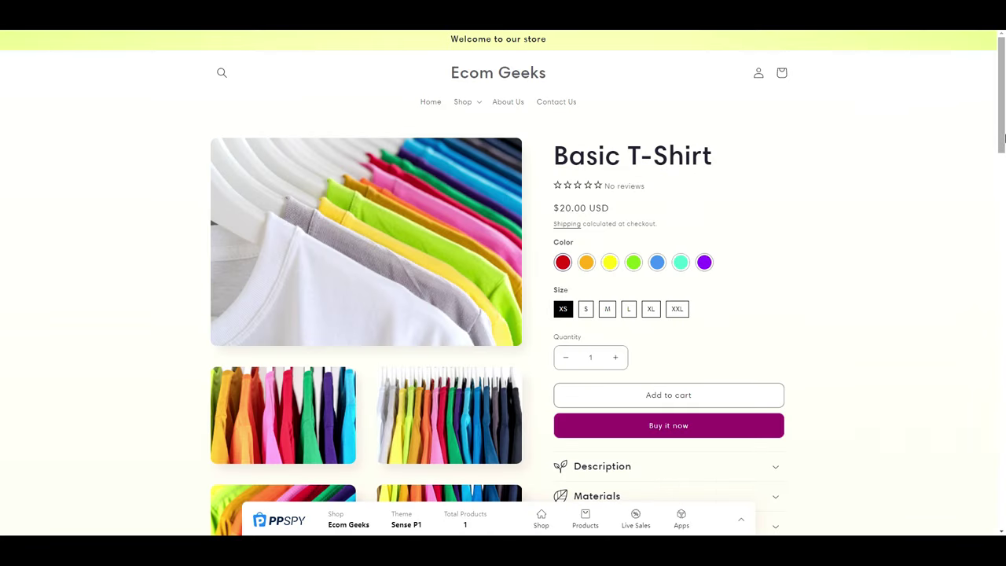
On the Basic T-Shirt page, expand and collapse the Description, Materials and Care Instructions tabs.
drag(1001, 145, 1001, 170)
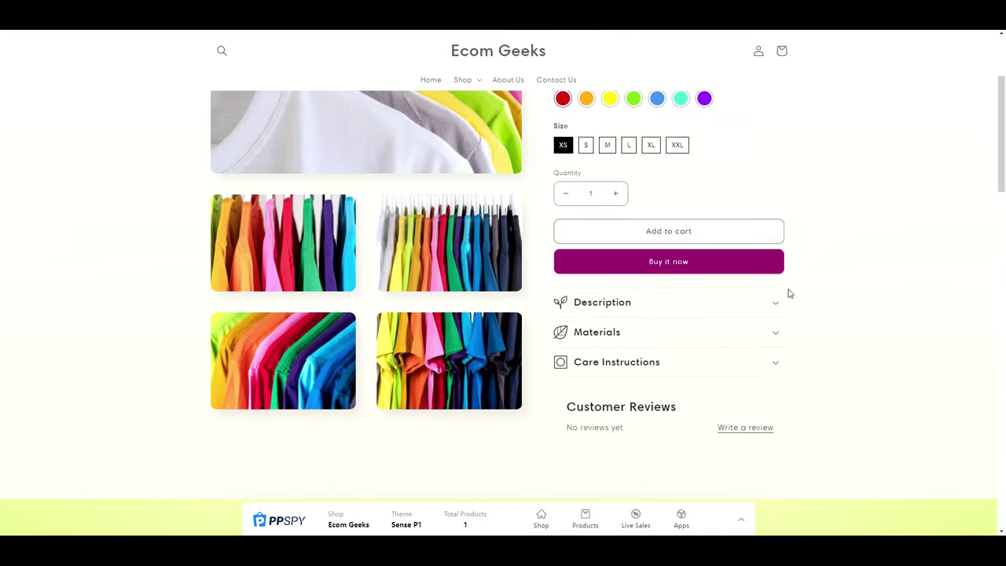
click(779, 303)
click(778, 305)
click(779, 340)
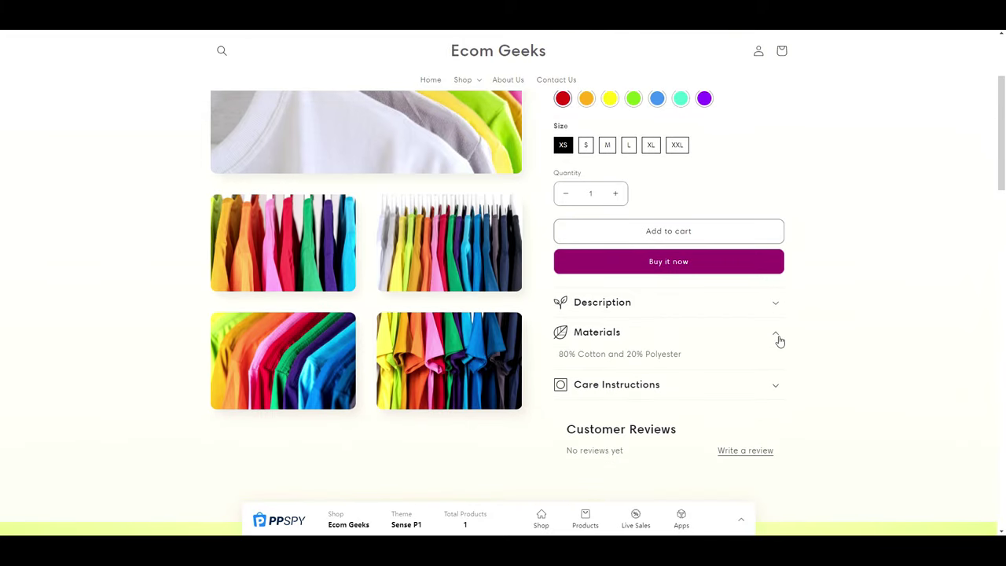
click(779, 340)
click(778, 366)
click(779, 373)
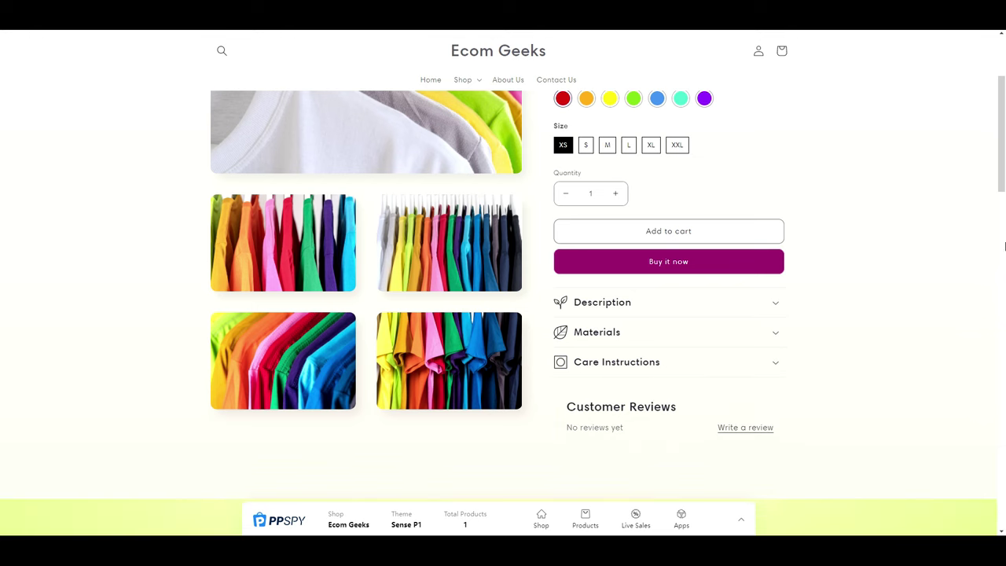
drag(1002, 172, 1003, 139)
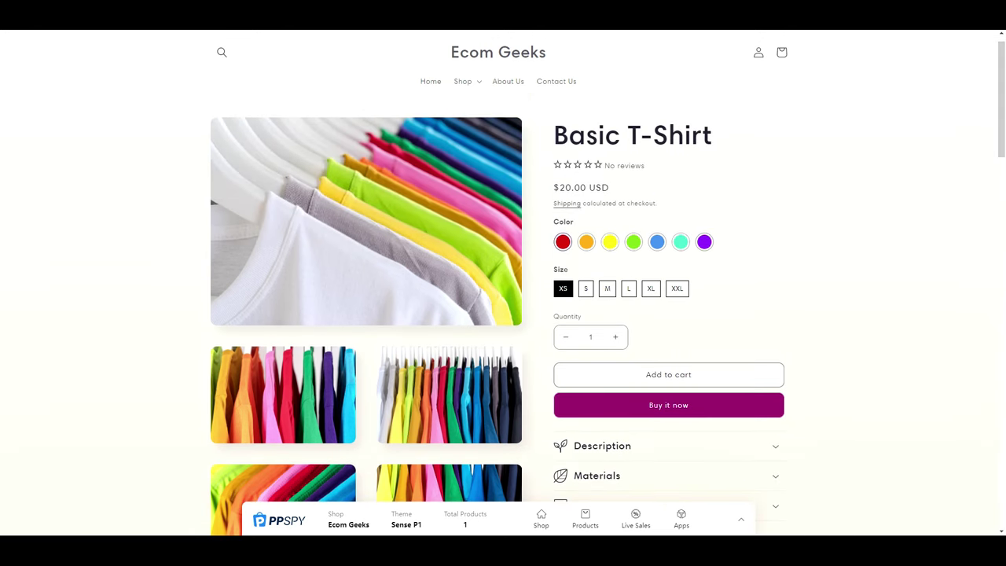